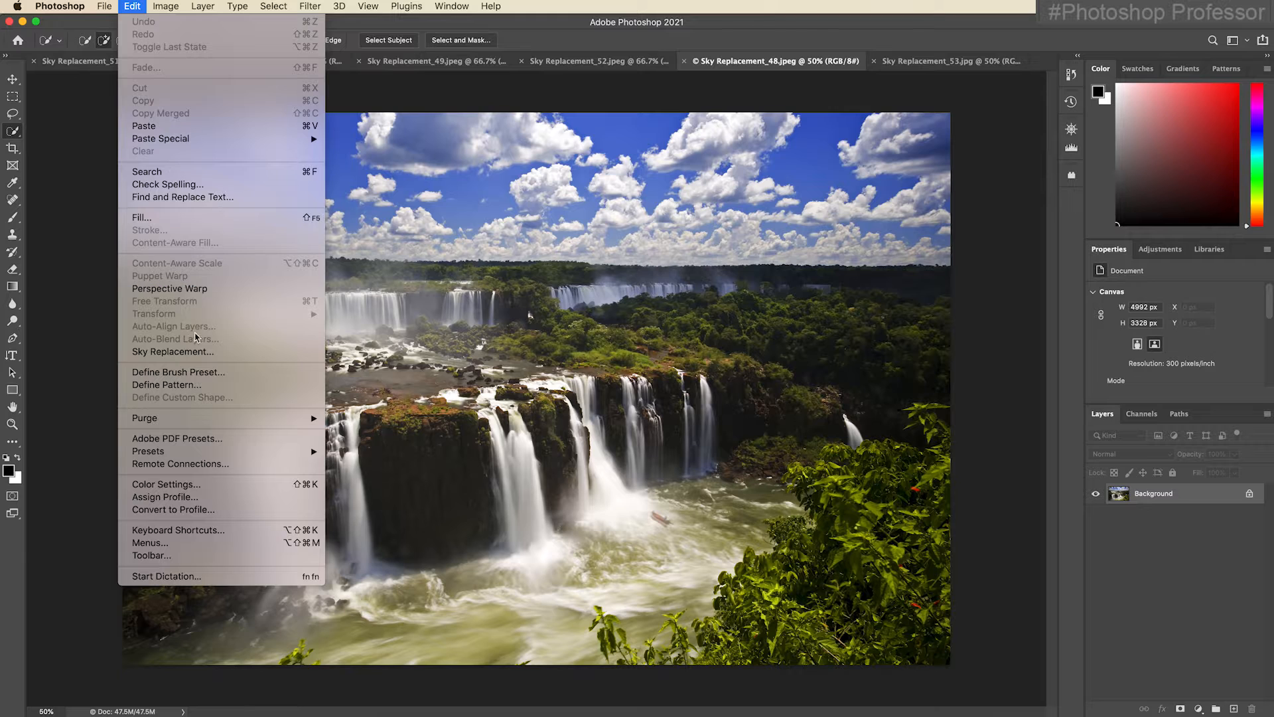
Start Sky Replacement on the waterfall photo and choose the dark cloudy sunset sky, the first preset in the Sunsets group.
left_click(240, 351)
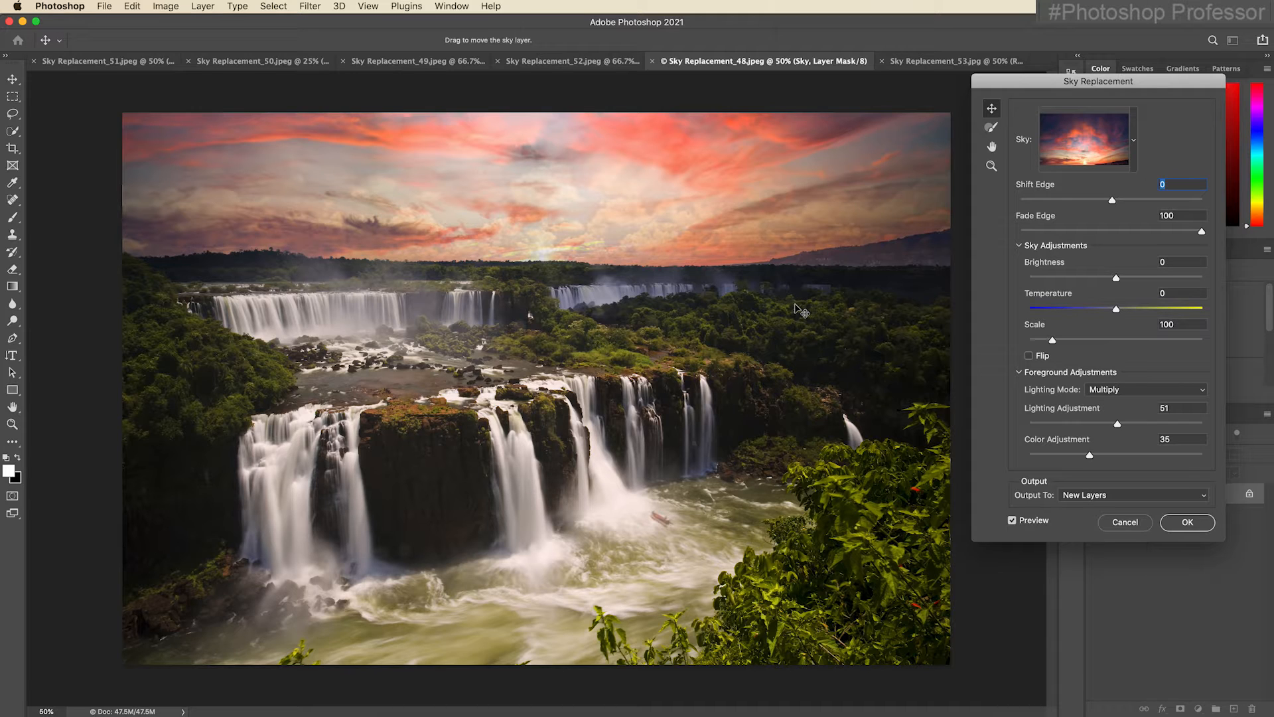
left_click(1136, 143)
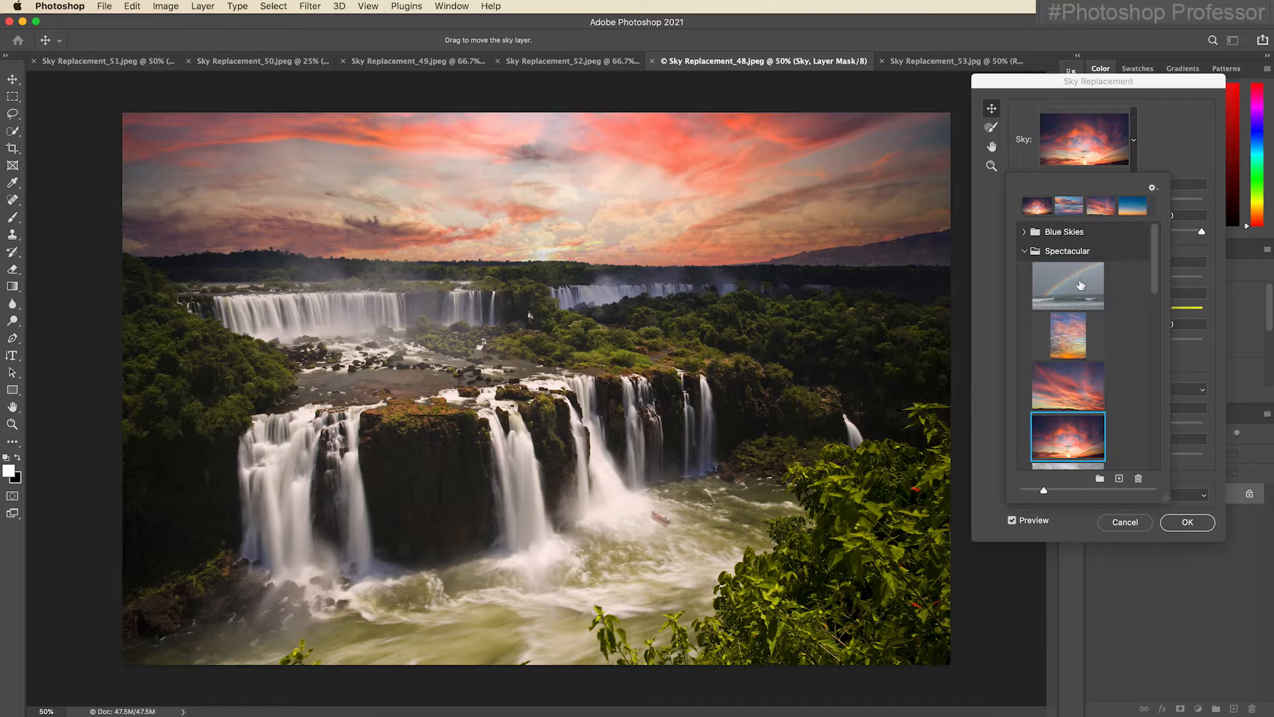
left_click(1027, 233)
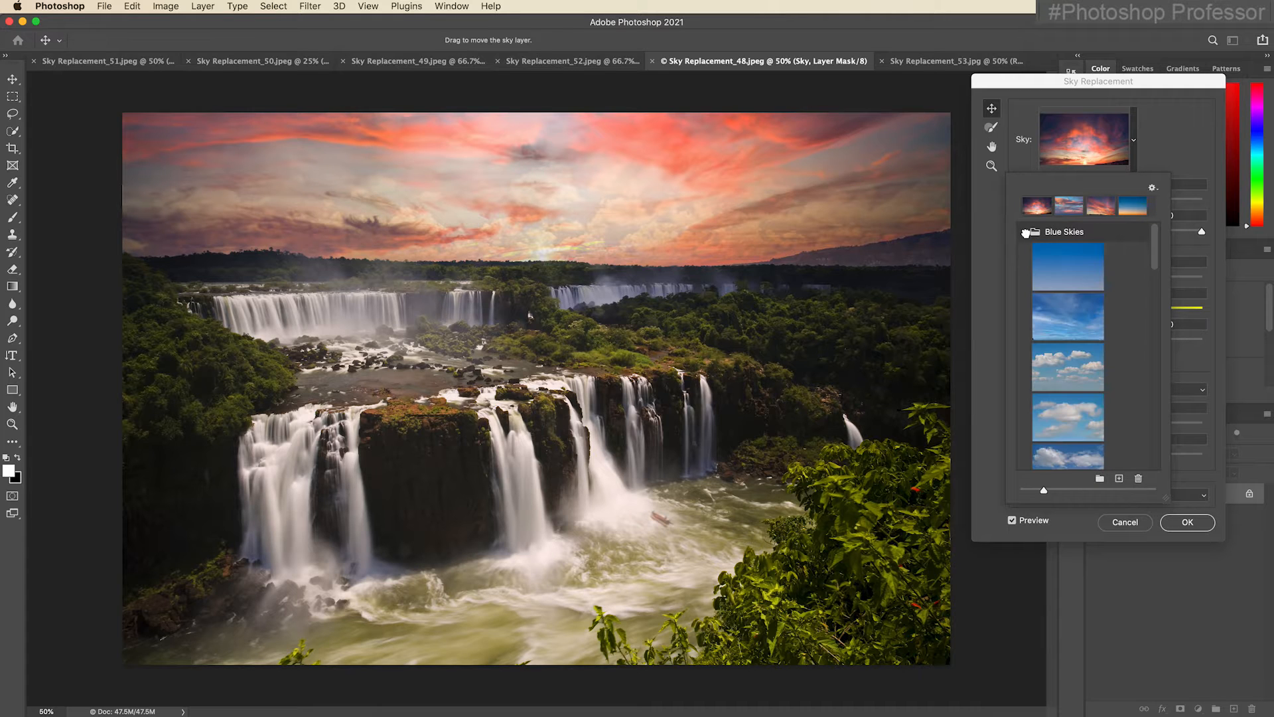
left_click(1062, 269)
scroll(1093, 373, "down", 3)
scroll(1093, 373, "down", 5)
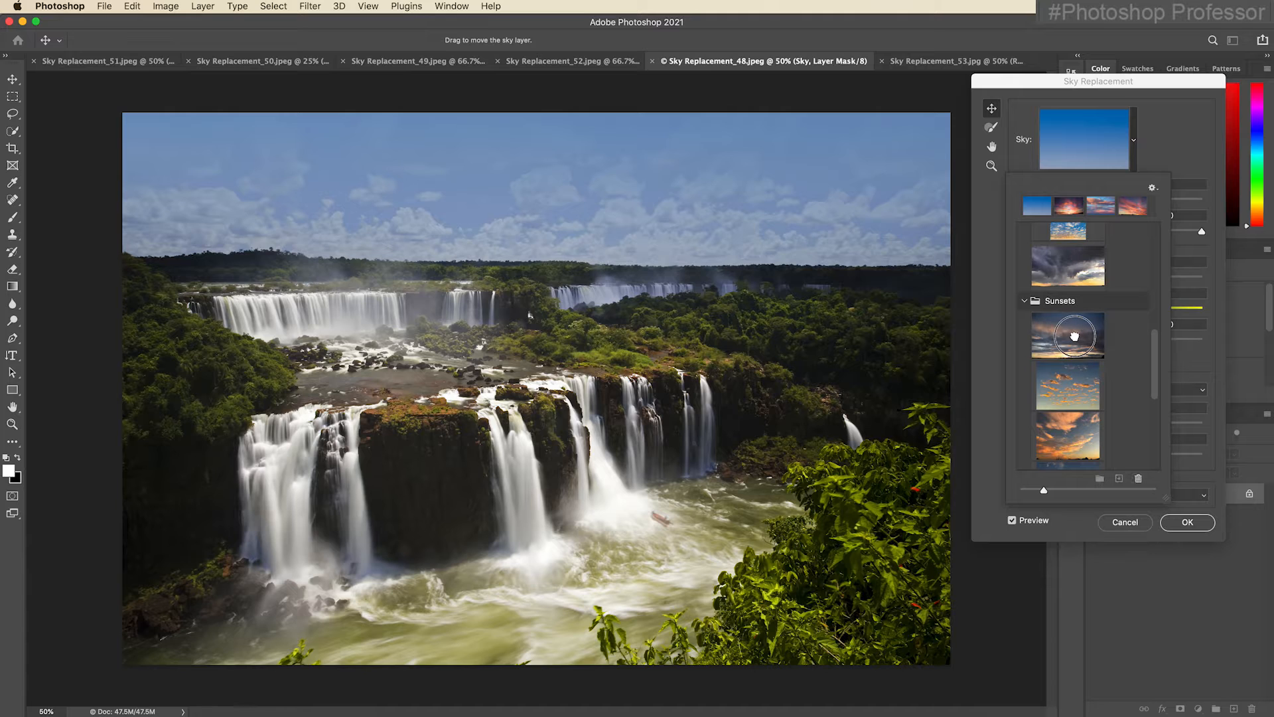
left_click(1070, 335)
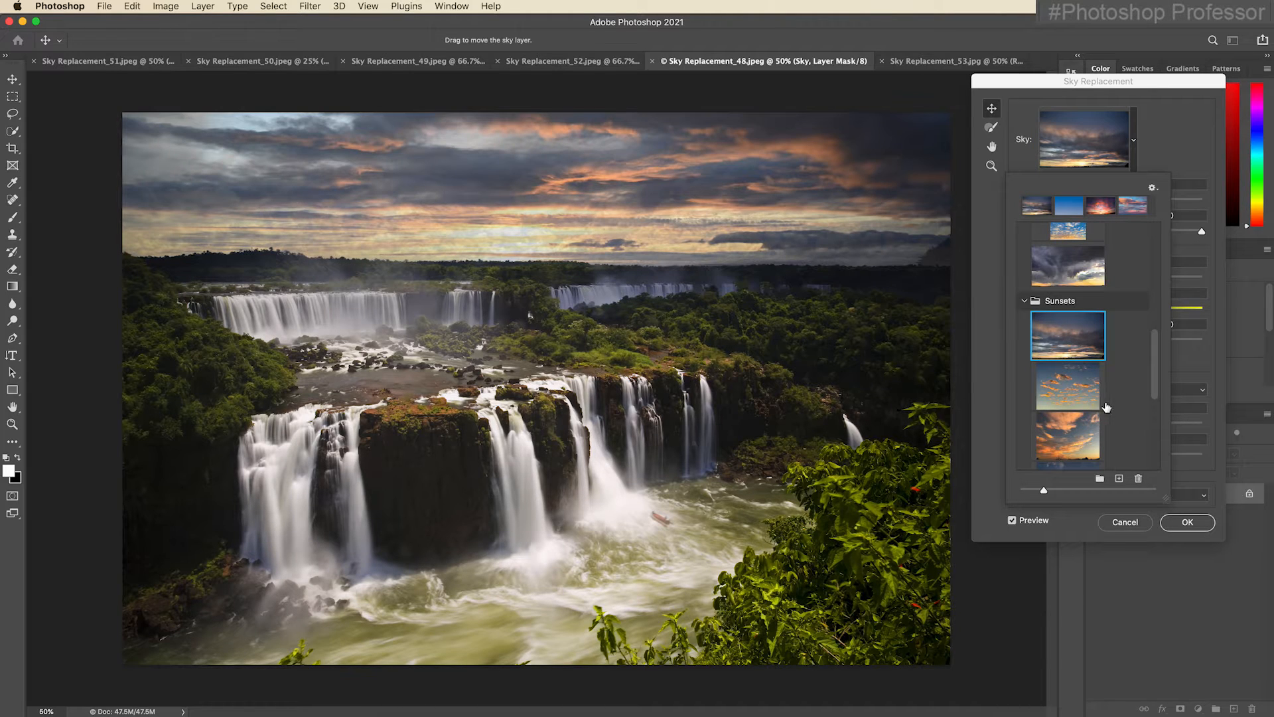
scroll(1071, 429, "down", 5)
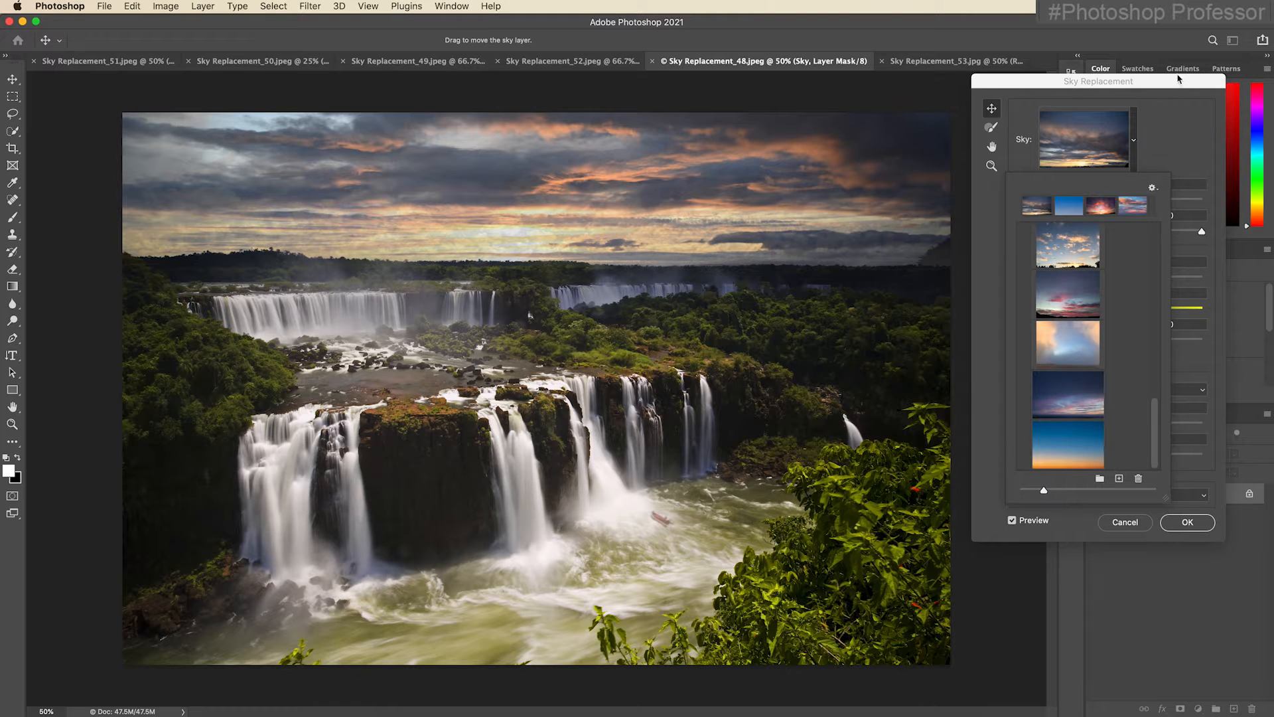
left_click(1179, 187)
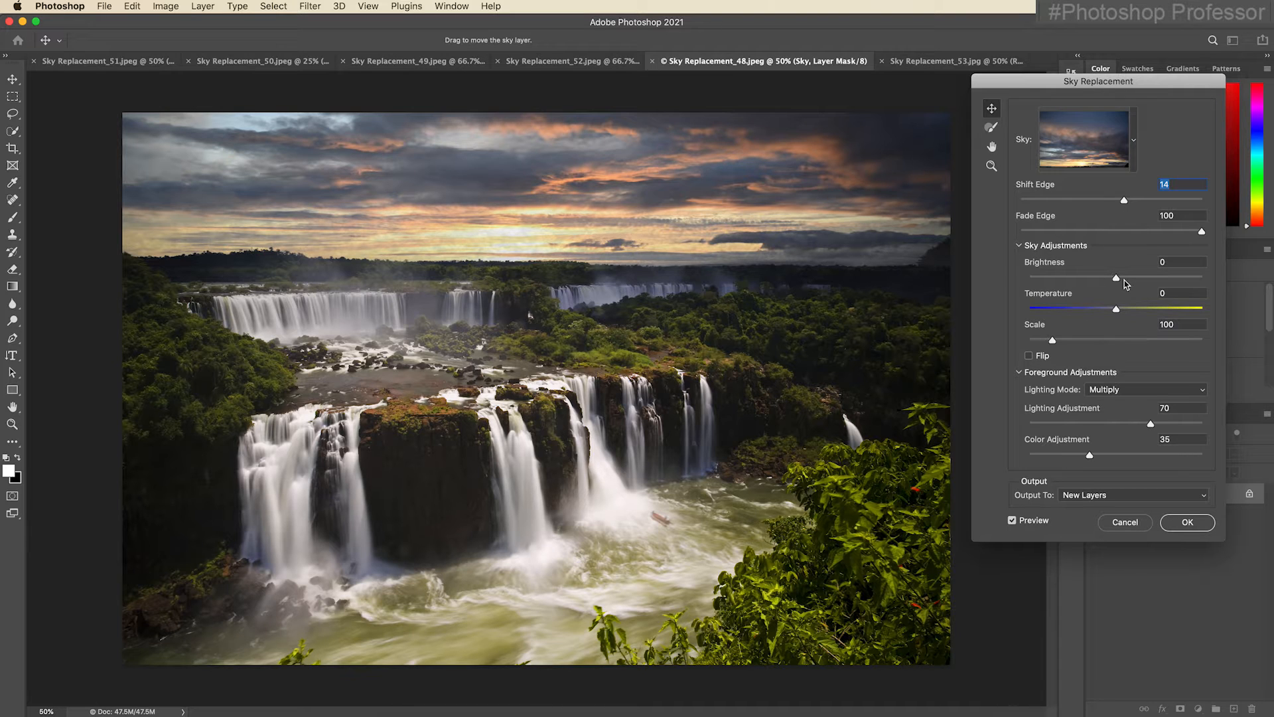
Set the sky's brightness to -17, temperature to 44 and scale to 144, and move the sky so its bright glow sits above the horizon.
left_click_drag(1118, 282, 1152, 310)
left_click_drag(1053, 340, 1069, 340)
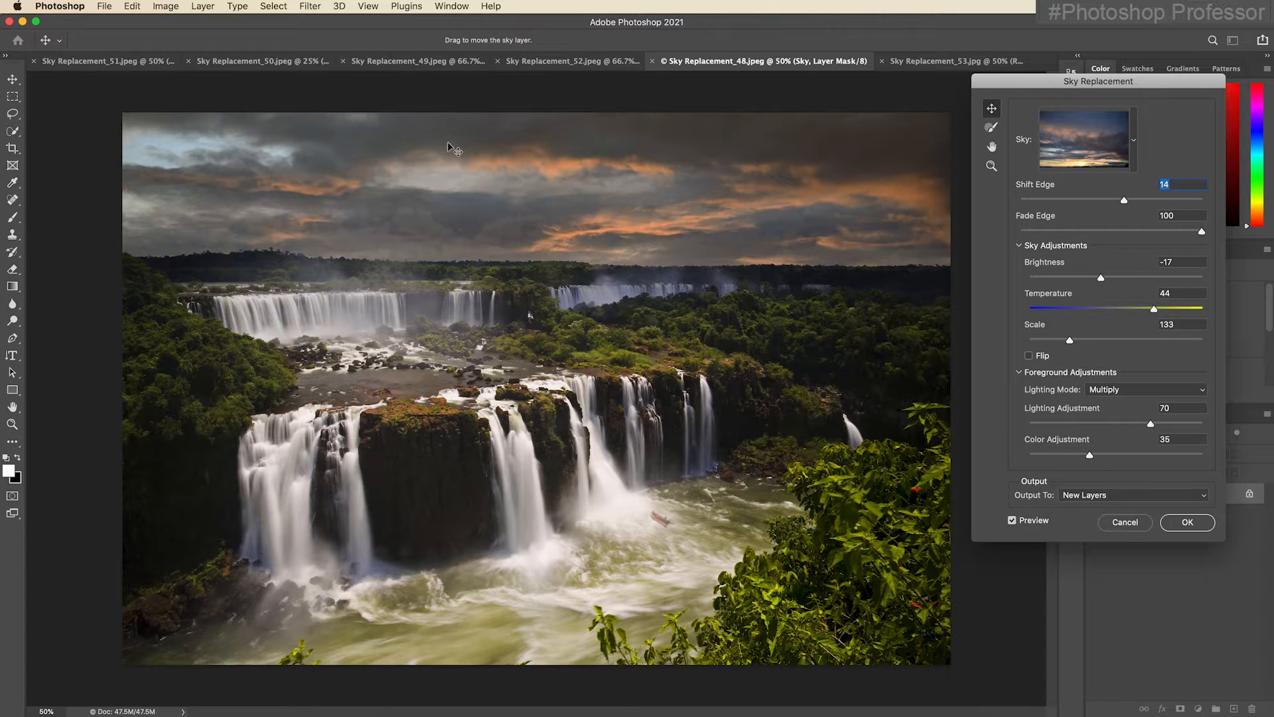
left_click_drag(511, 222, 492, 142)
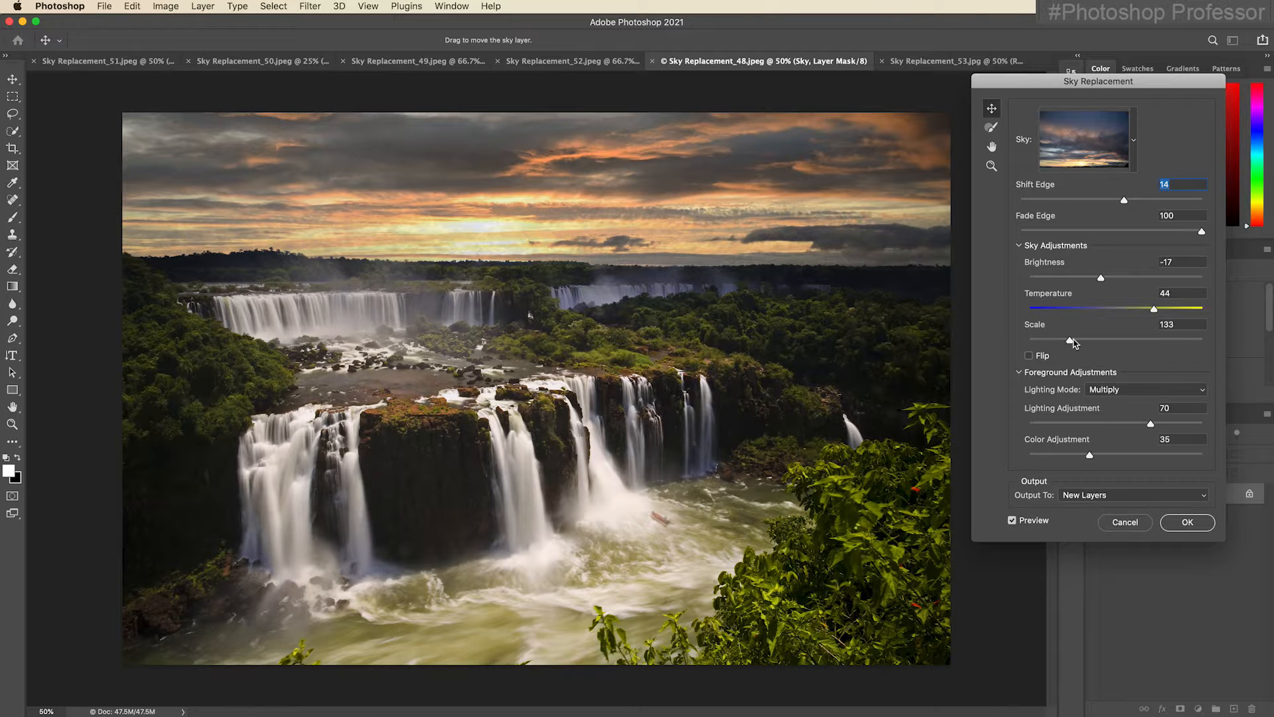
mouse_move(1070, 341)
left_mouse_down()
mouse_move(1056, 343)
mouse_move(1076, 343)
left_mouse_up()
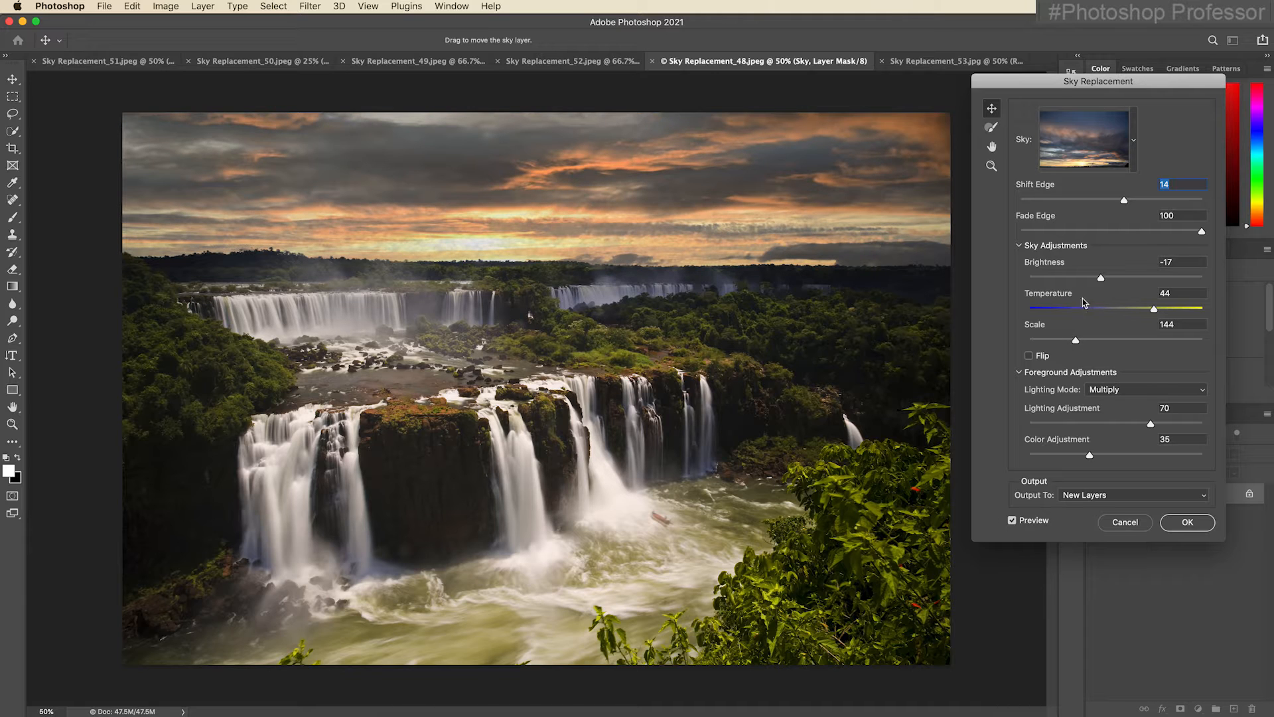
left_click_drag(786, 223, 787, 219)
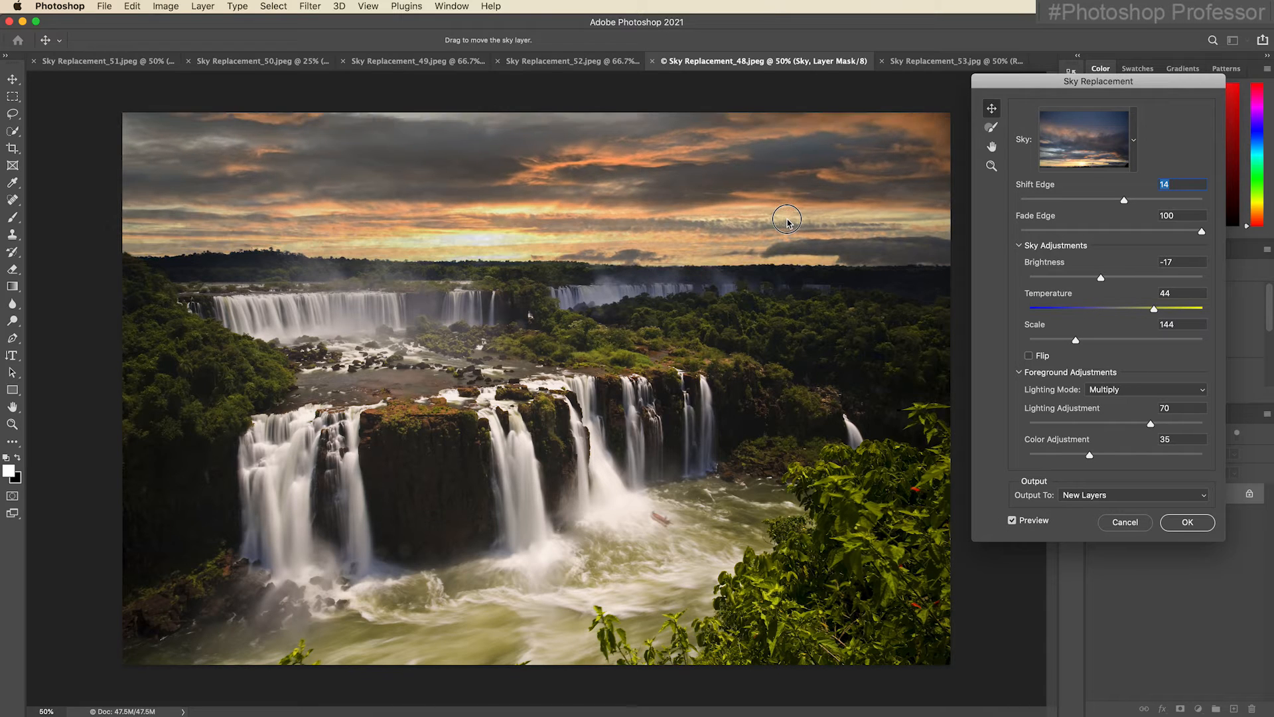
Set the foreground lighting mode to Screen, lighting adjustment to 20 and color adjustment to 77, and apply the sky replacement to new layers.
left_click(1145, 390)
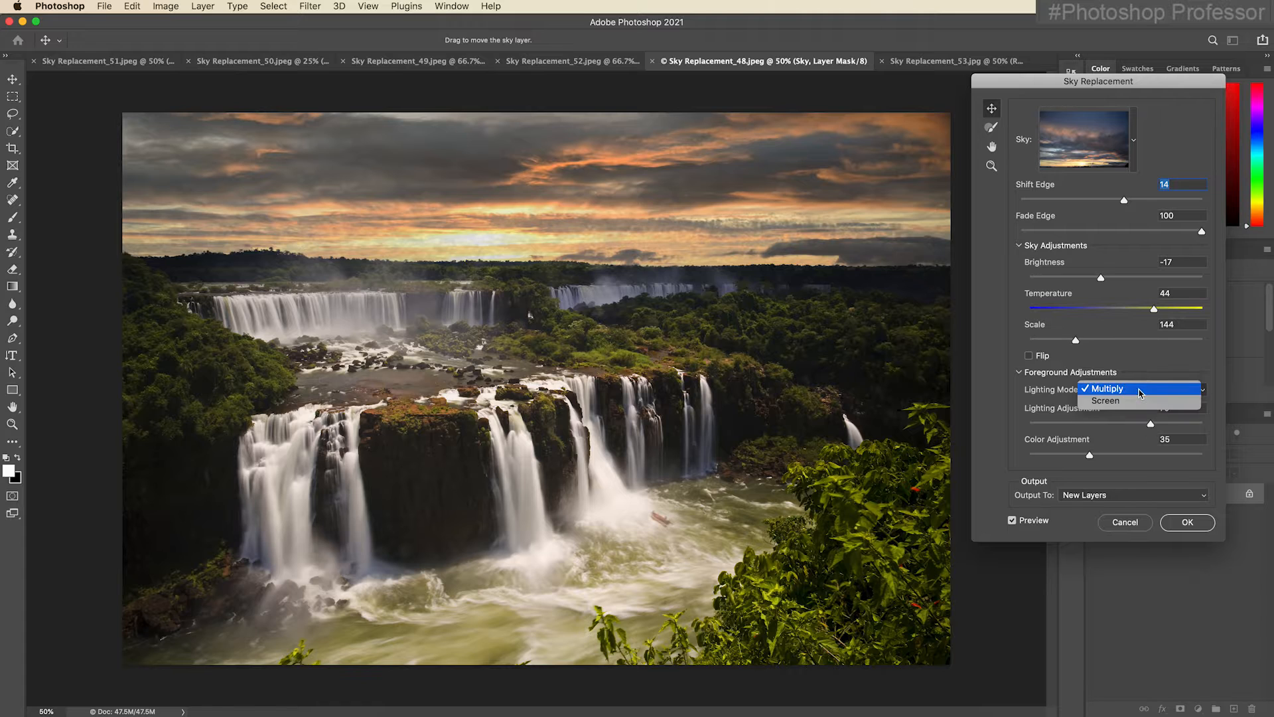
left_click(1134, 403)
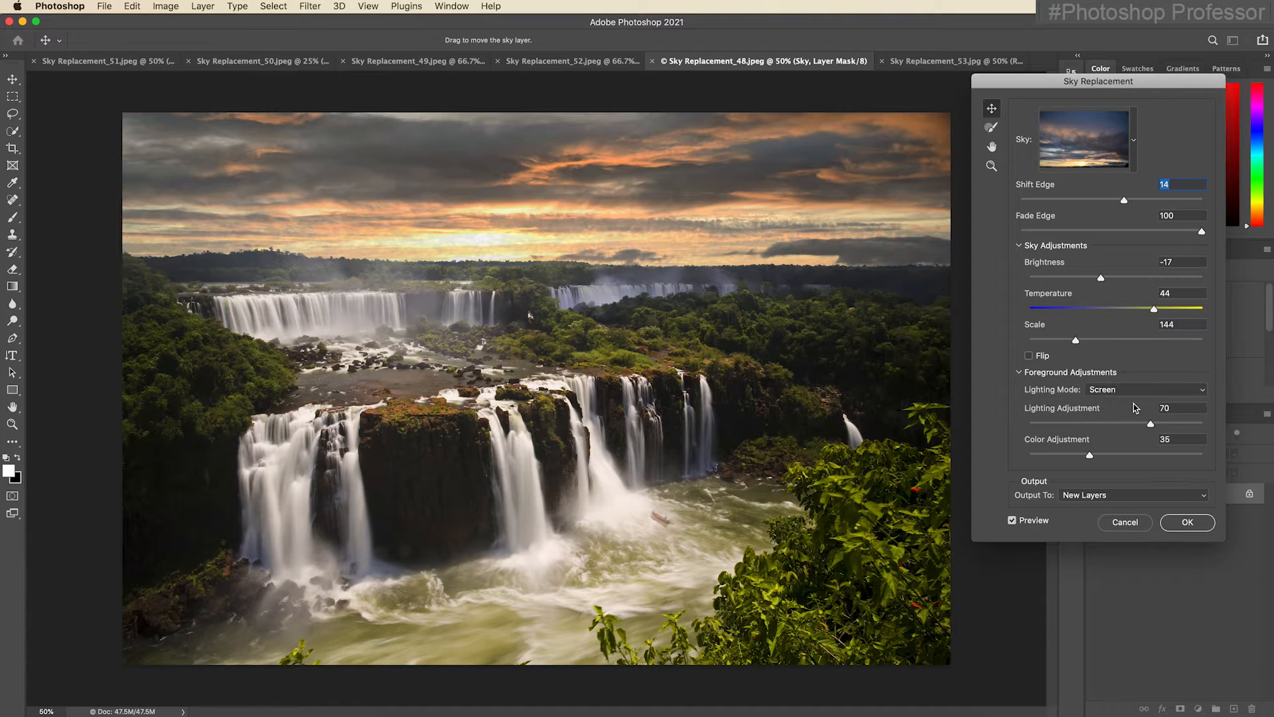
left_click_drag(1151, 424, 1163, 455)
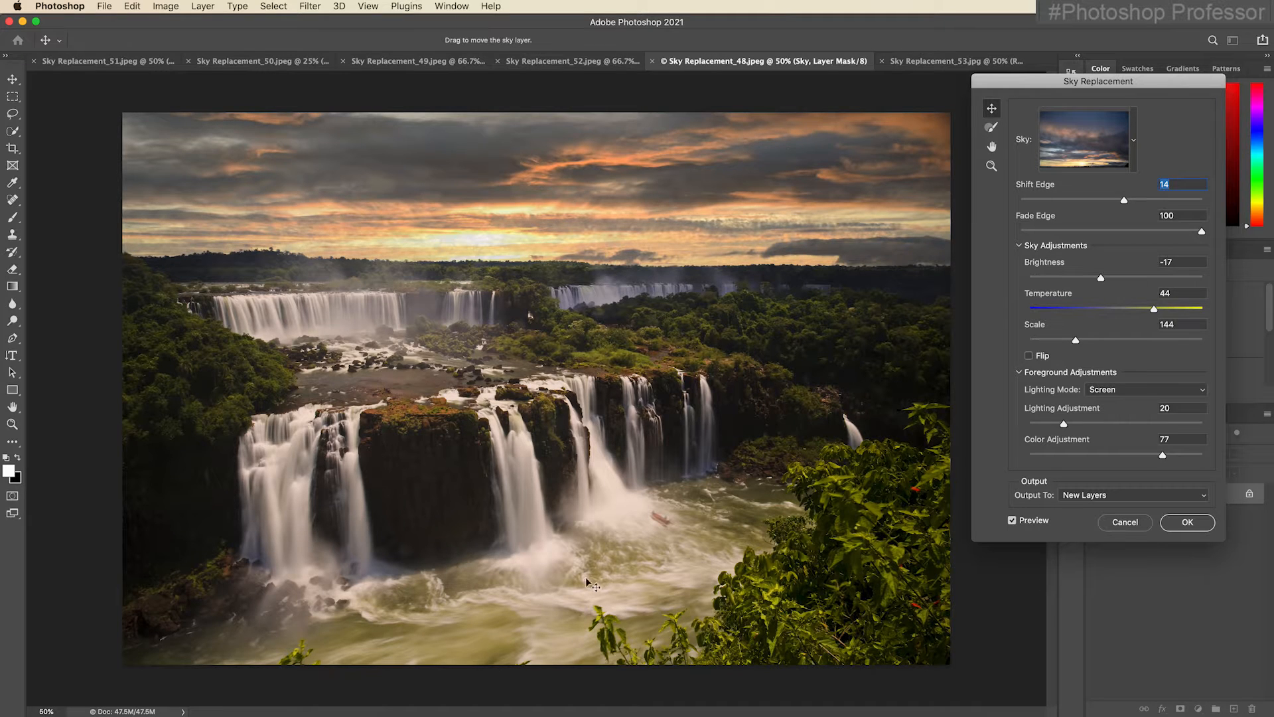
left_click(1191, 526)
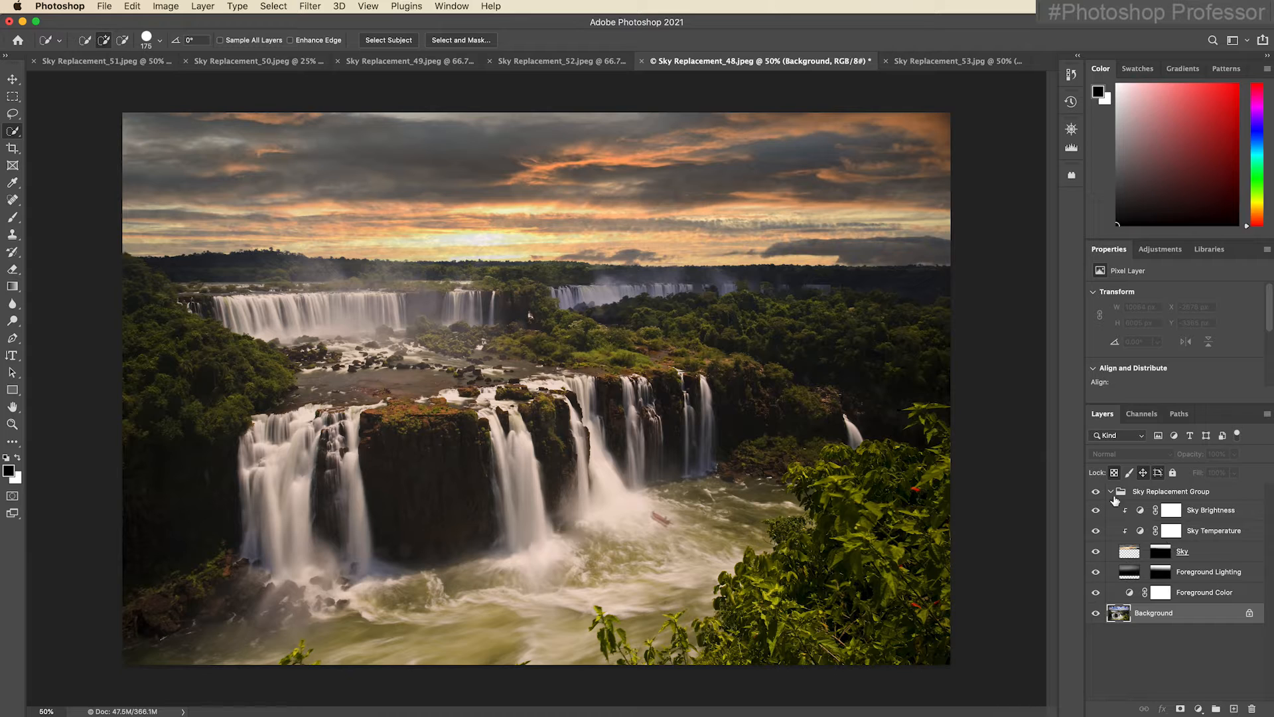
Start Sky Replacement on Sky Replacement_53.jpg and, after comparing presets, choose the red-purple sky with the low sun from the Spectacular group.
left_click(930, 63)
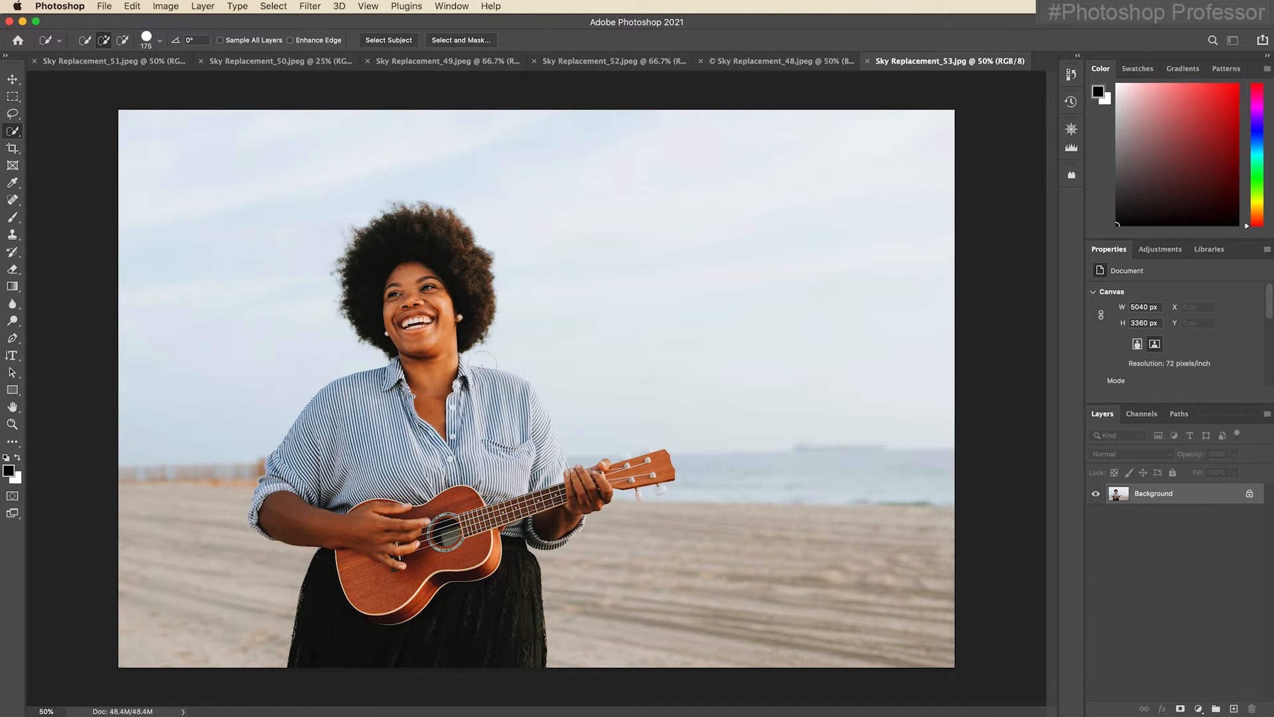
left_click(132, 6)
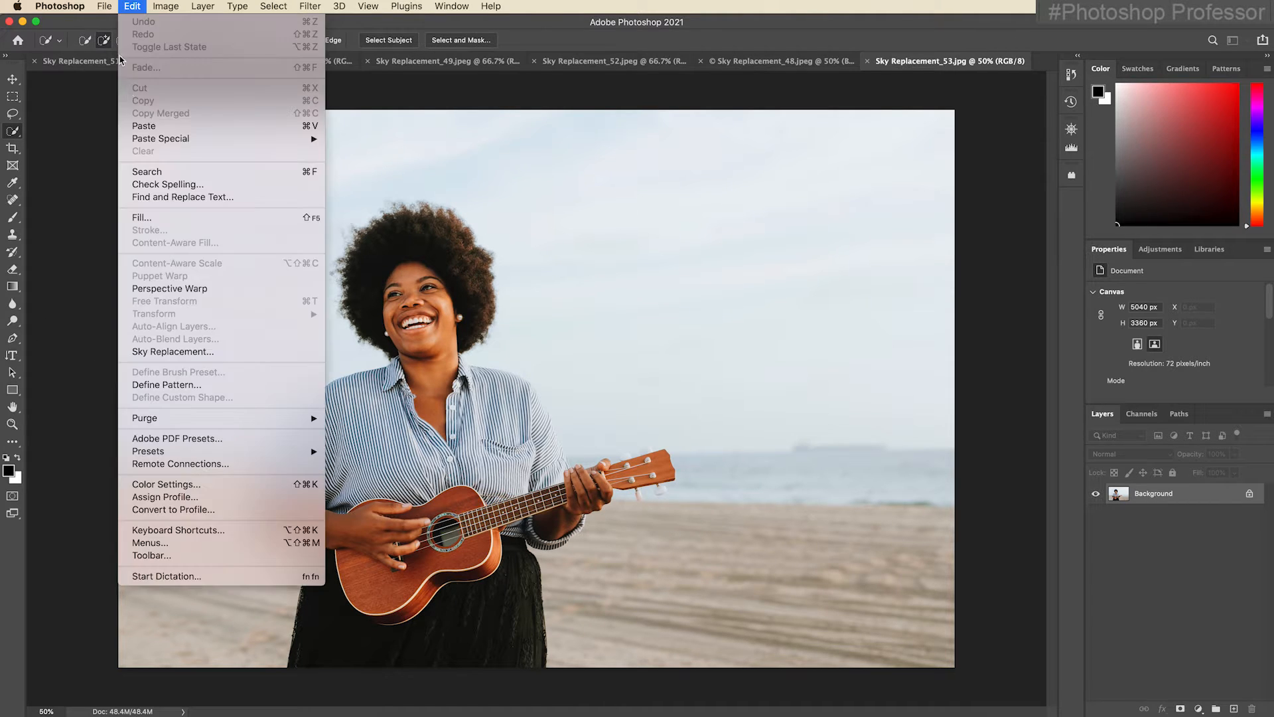
left_click(256, 353)
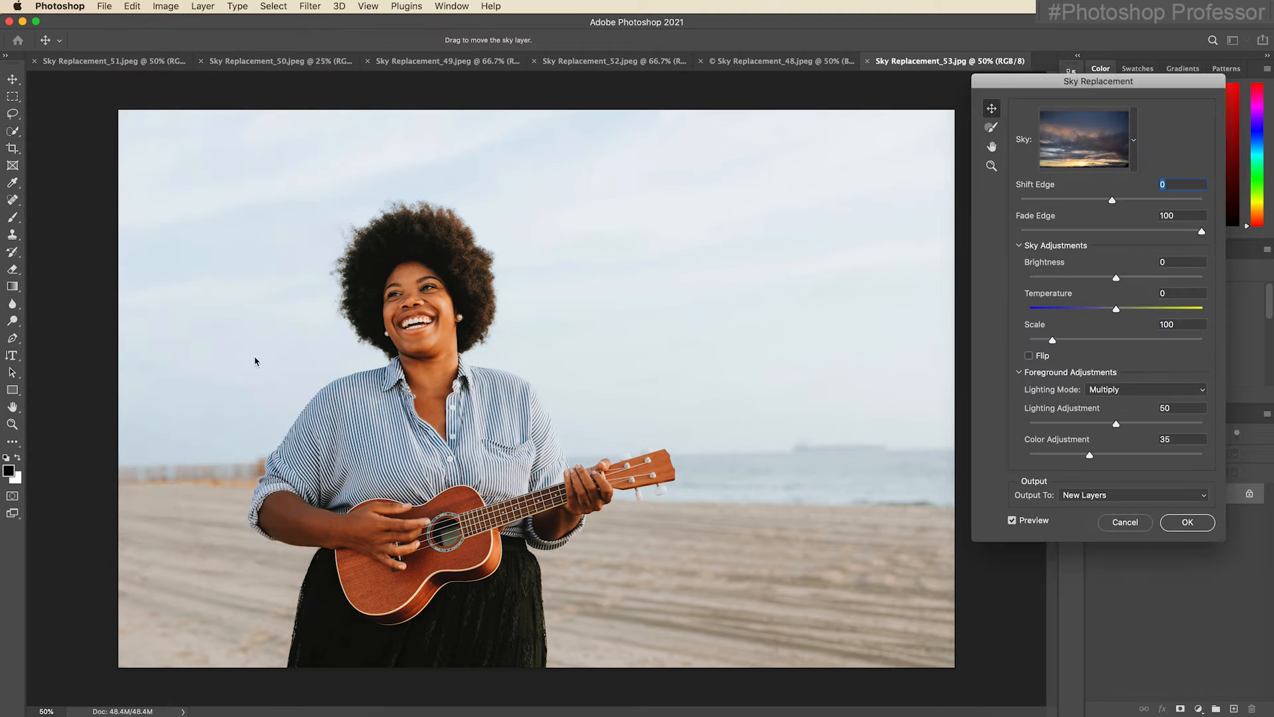
left_click(1134, 140)
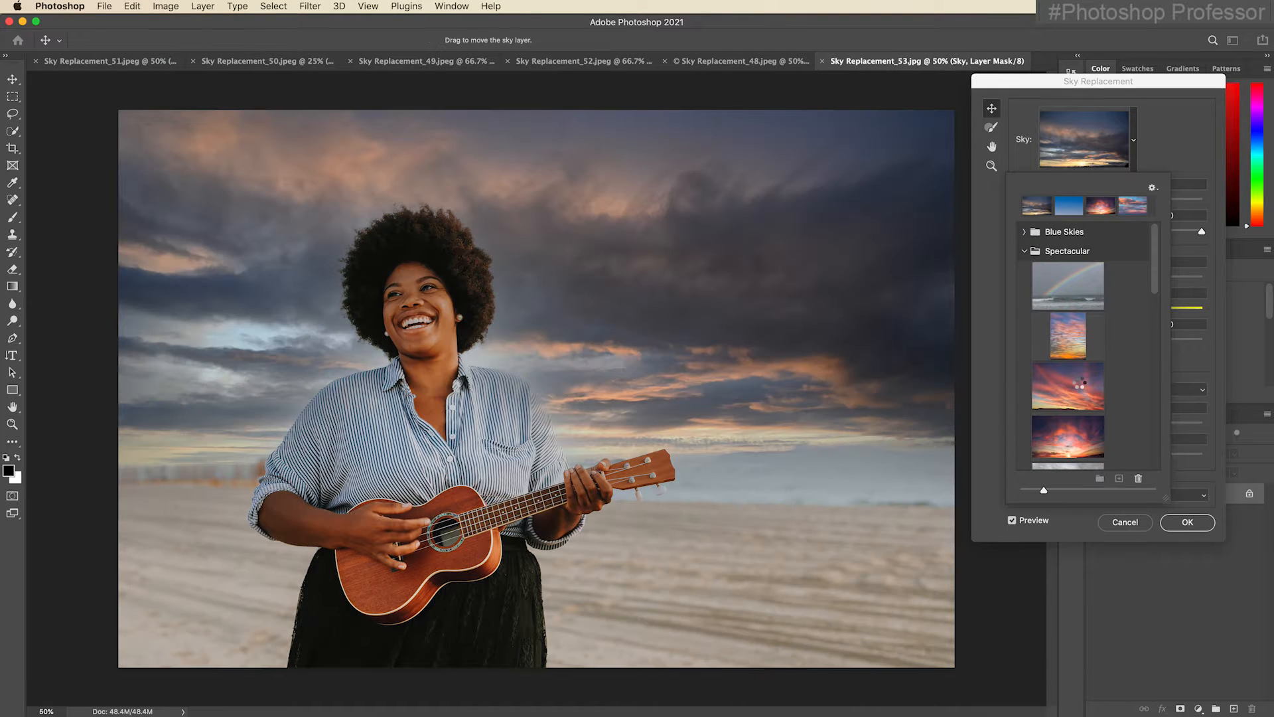
left_click(1079, 384)
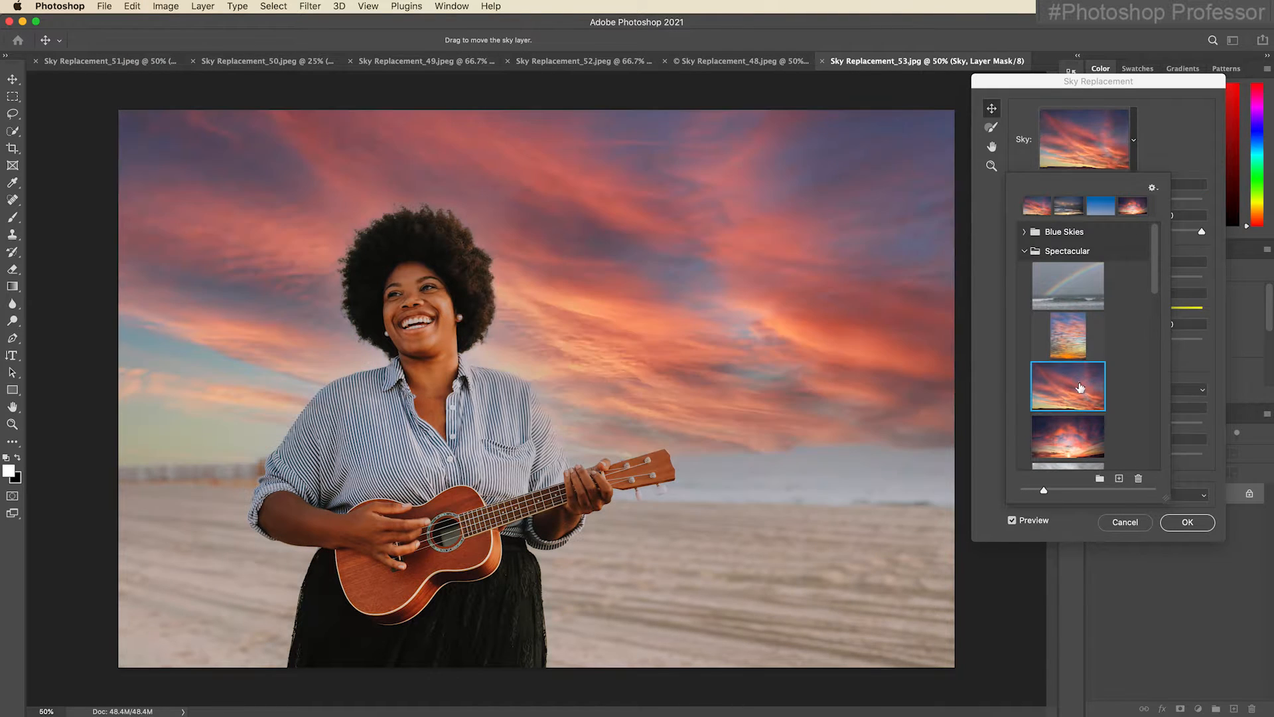
left_click(1086, 436)
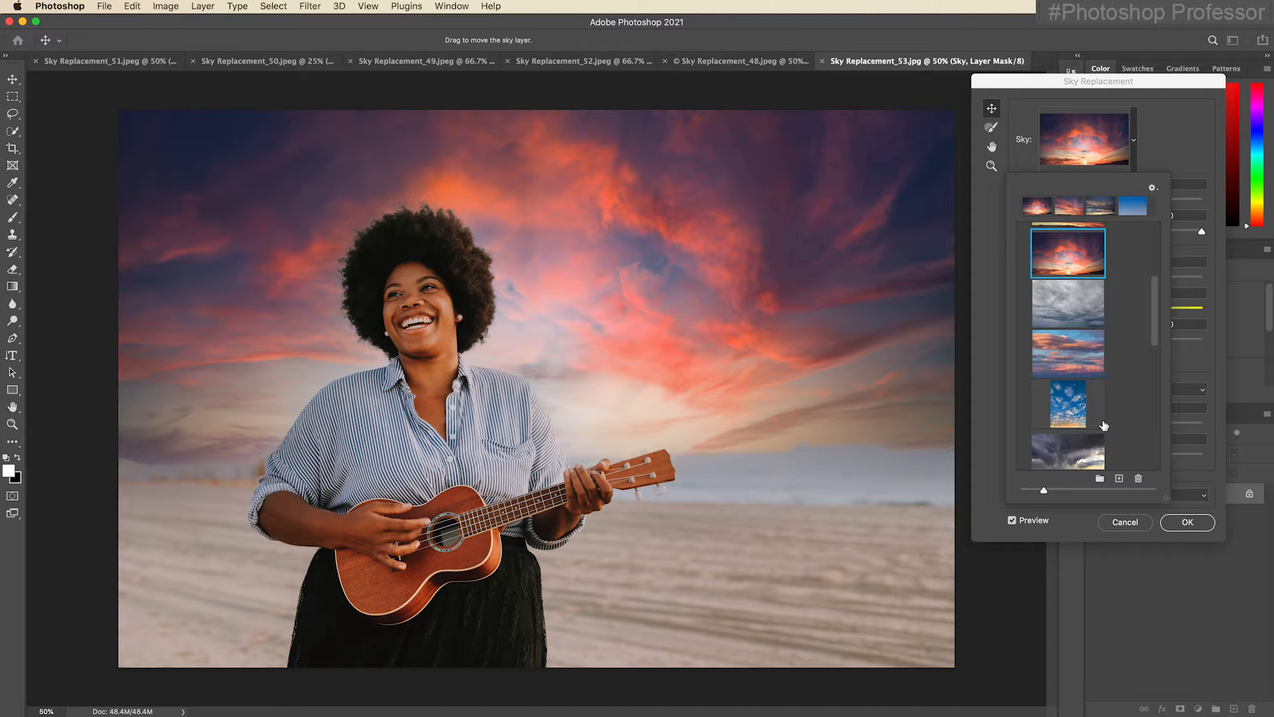
scroll(1104, 425, "down", 1)
left_click(1081, 345)
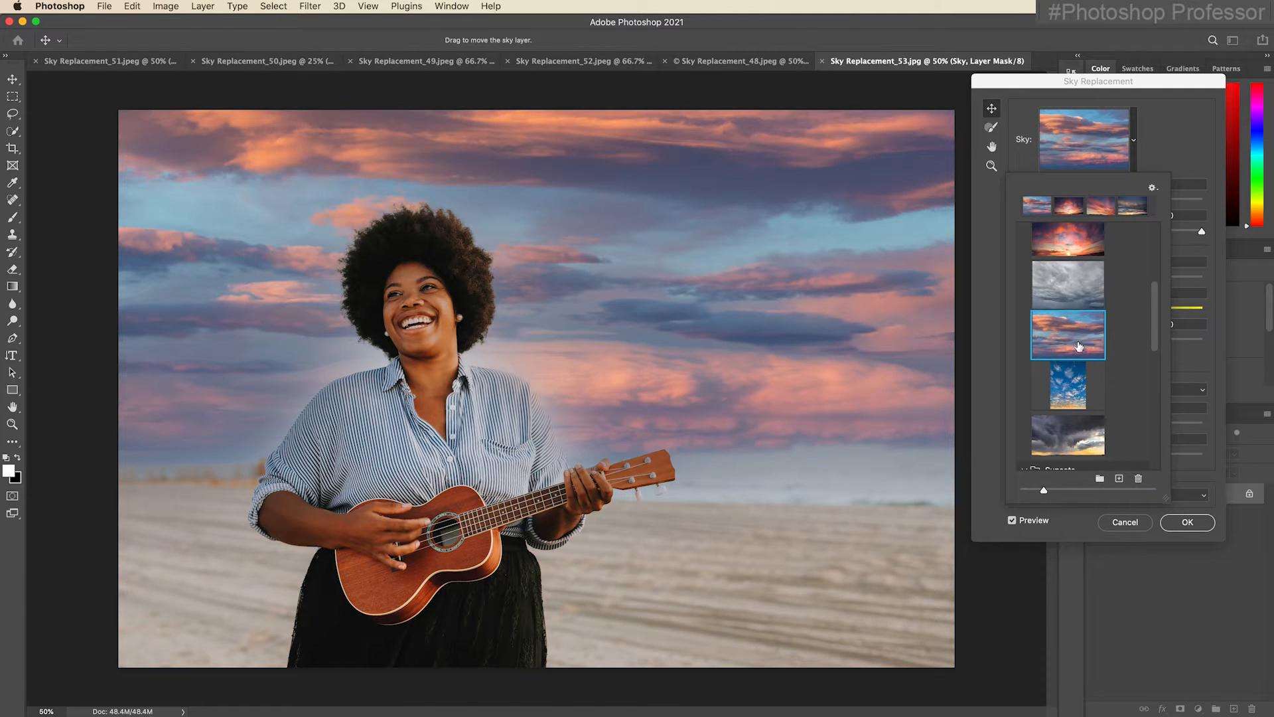
left_click(1082, 251)
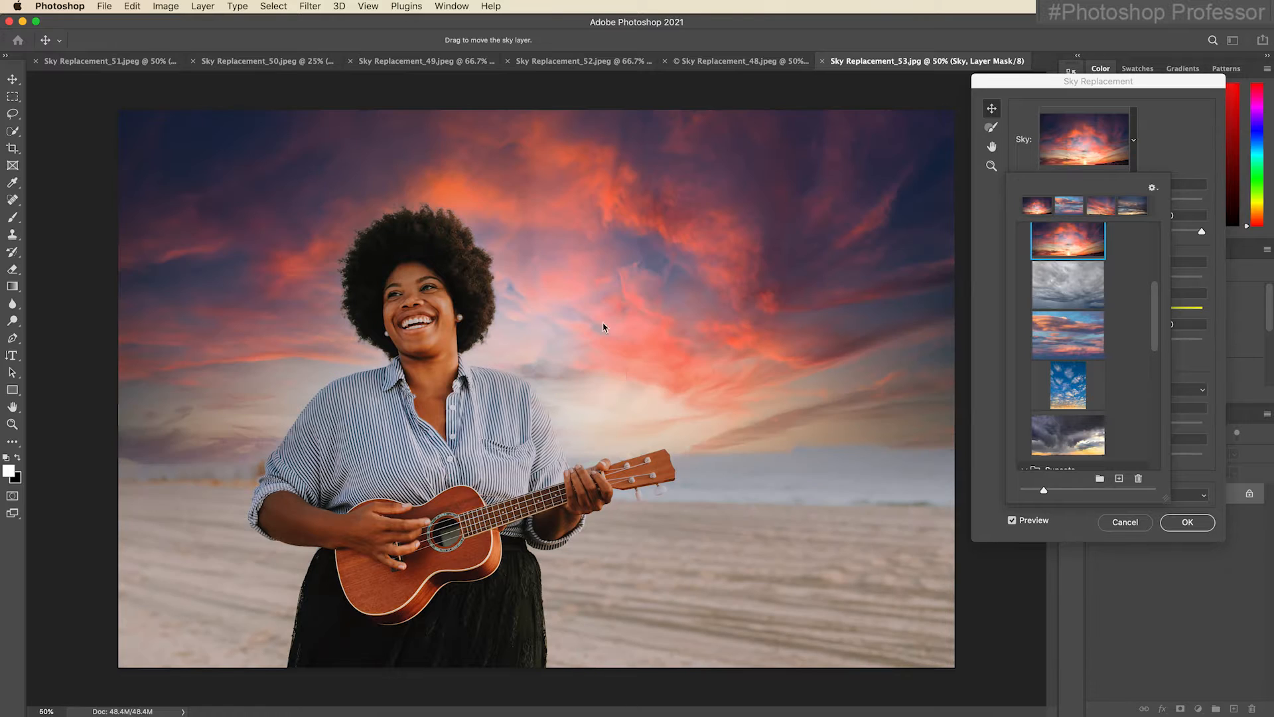
left_click(1180, 154)
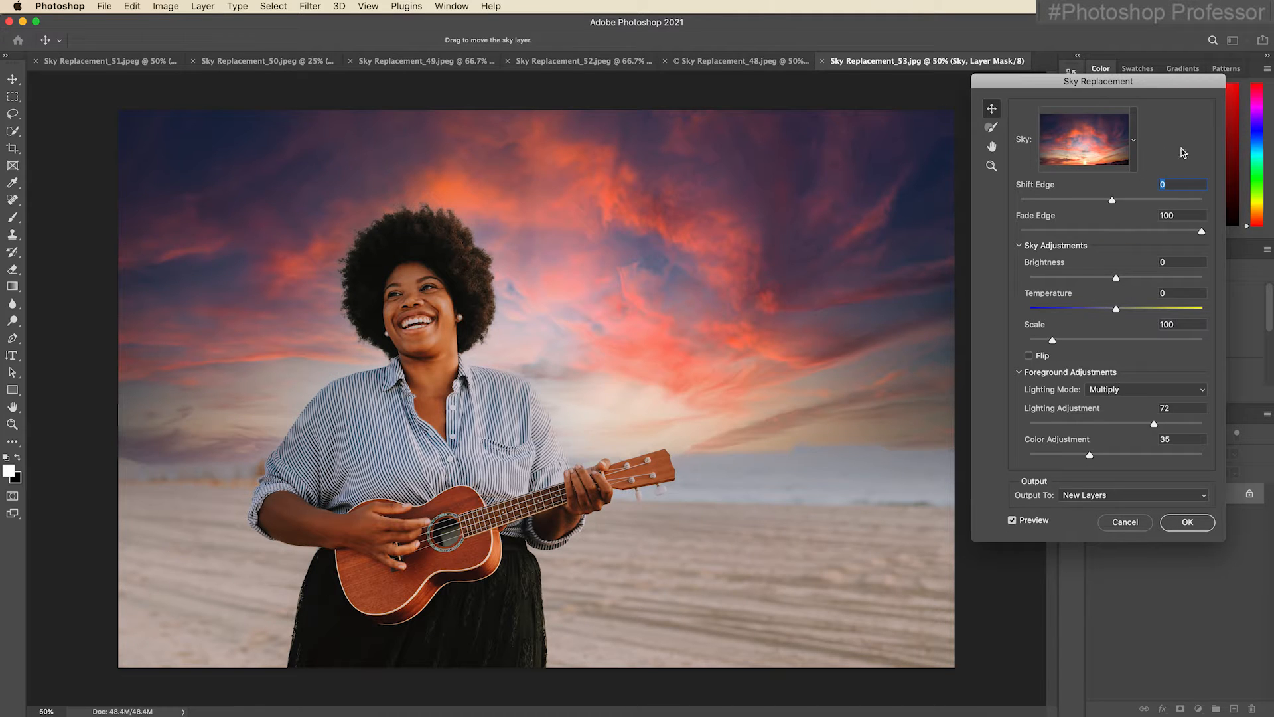
Scale the sky to 139, shift it slightly sideways, set brightness 21, temperature 16 and color adjustment 59, and apply the replacement.
left_click_drag(1054, 341, 1074, 343)
left_click_drag(711, 271, 664, 267)
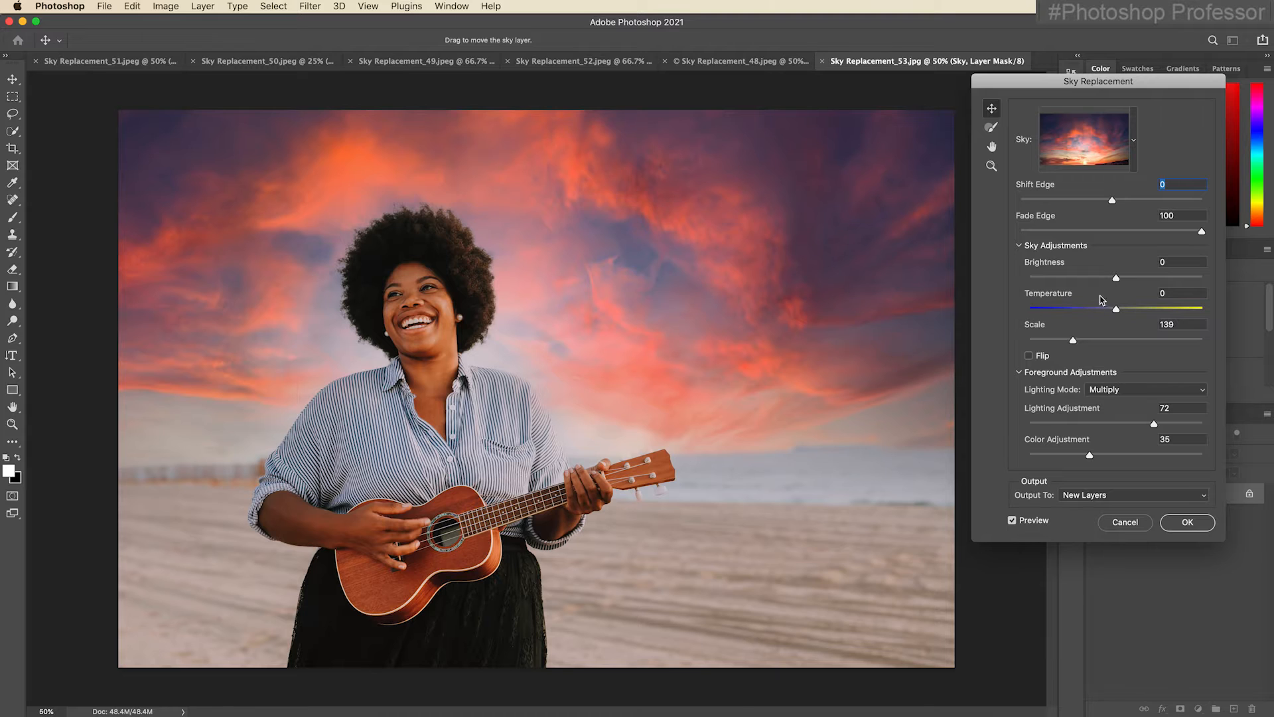
left_click_drag(1118, 279, 1134, 316)
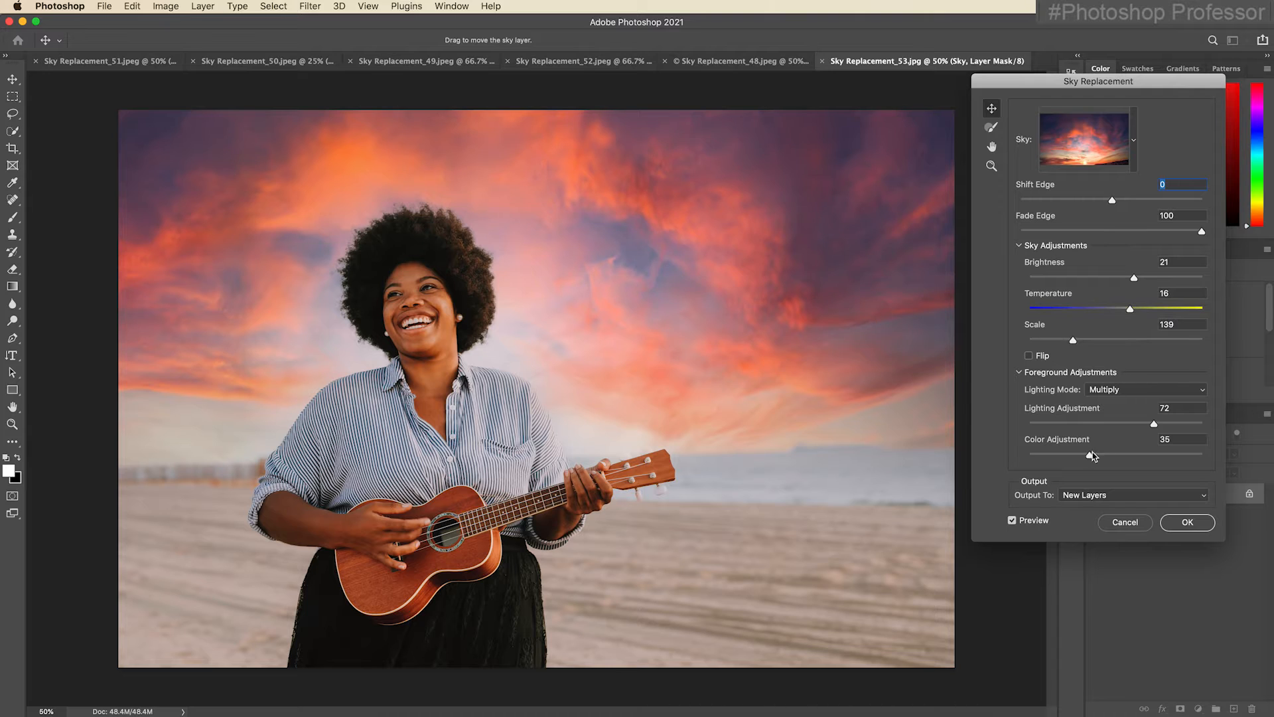
left_click_drag(1093, 456, 1132, 456)
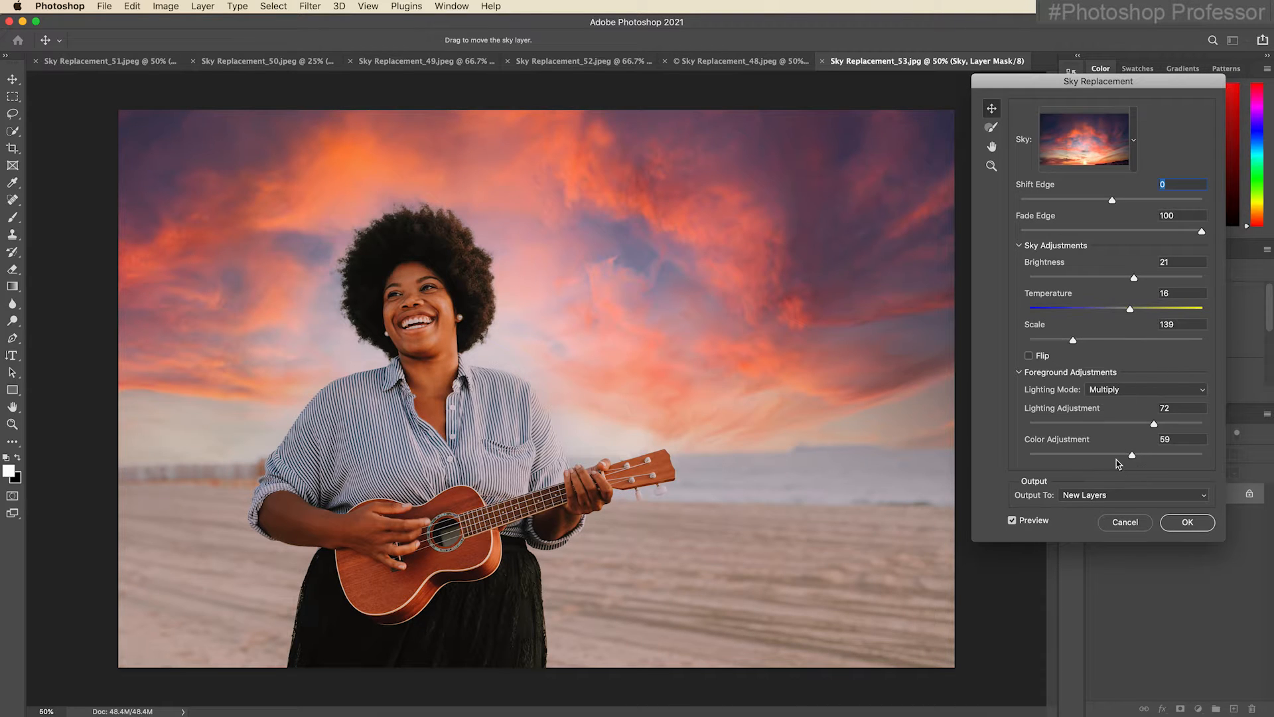
left_click(1189, 523)
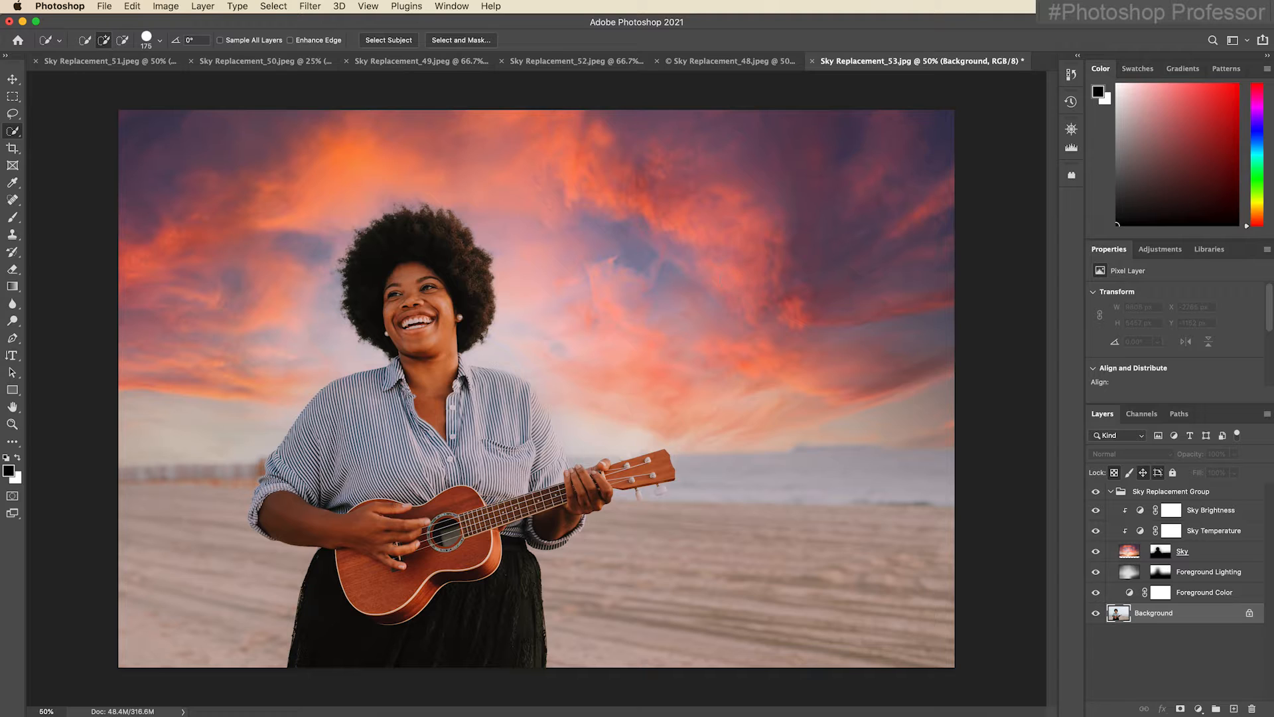
Apply a Lens Blur to the Sky layer with radius 58, blade curvature 49 and rotation 158.
left_click(1128, 555)
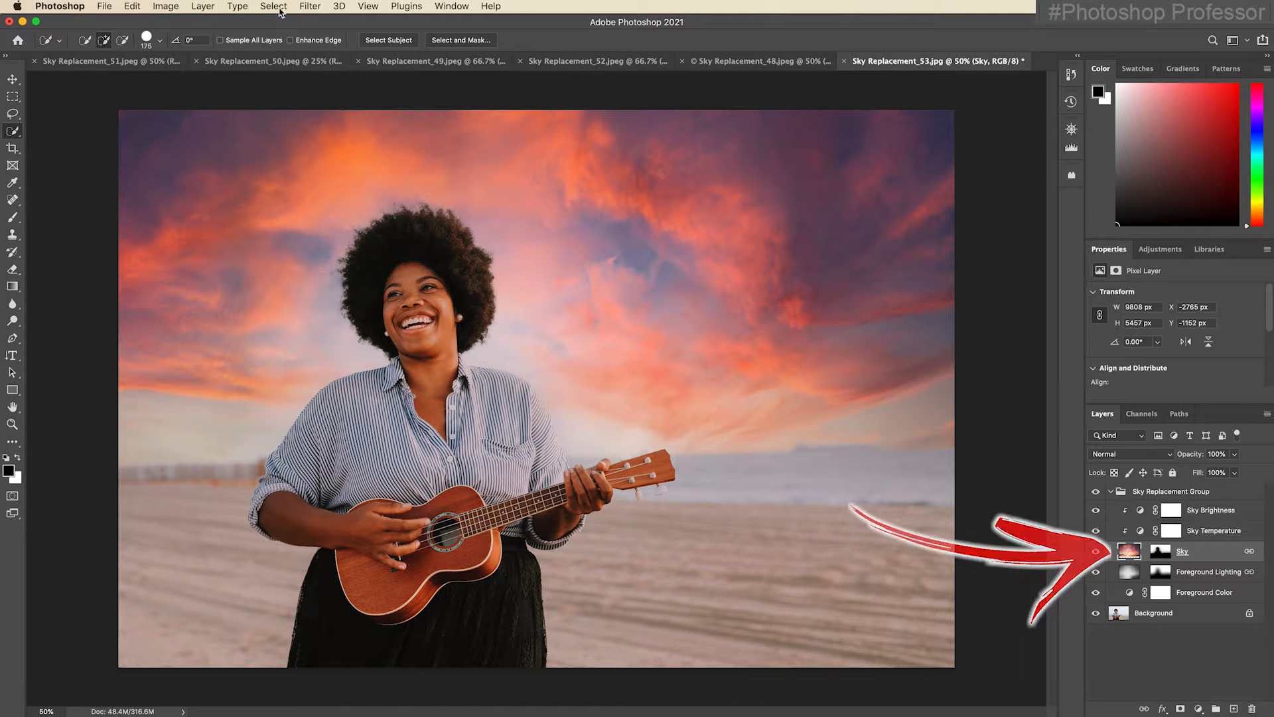
left_click(310, 6)
mouse_move(398, 186)
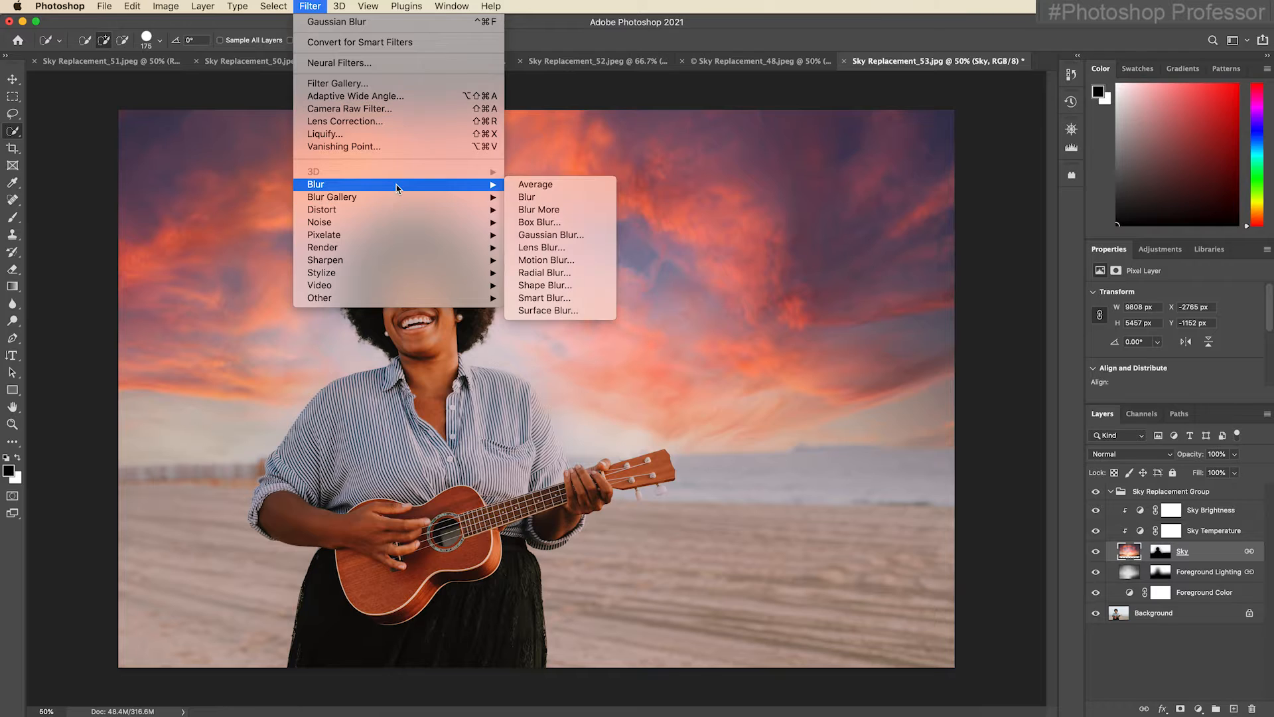
left_click(584, 248)
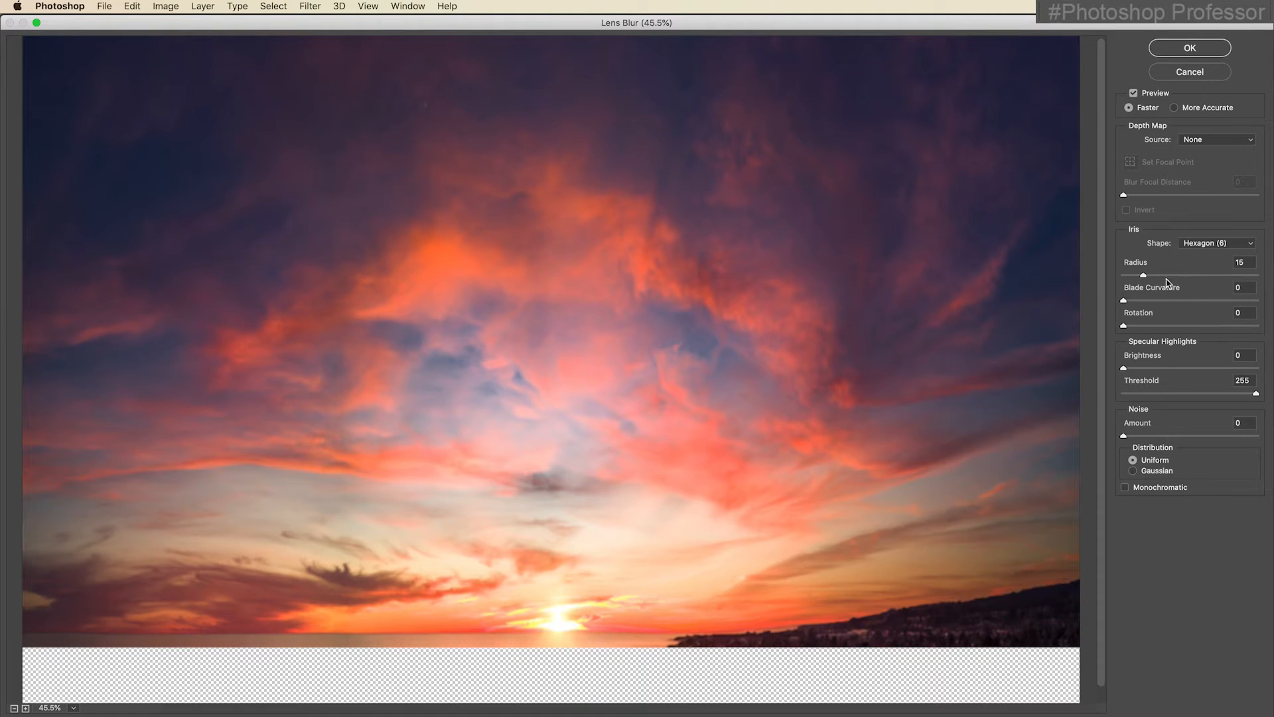
left_click(1164, 301)
left_click(1183, 276)
left_click(1165, 325)
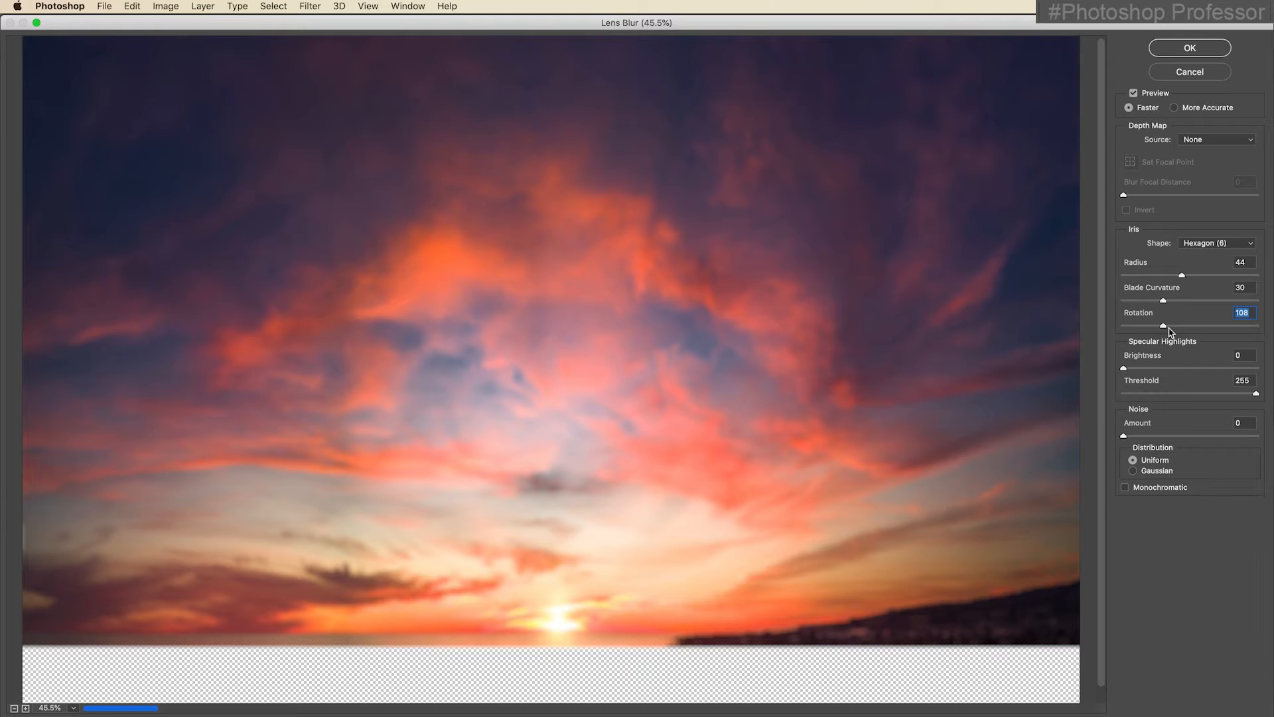
left_click(1189, 301)
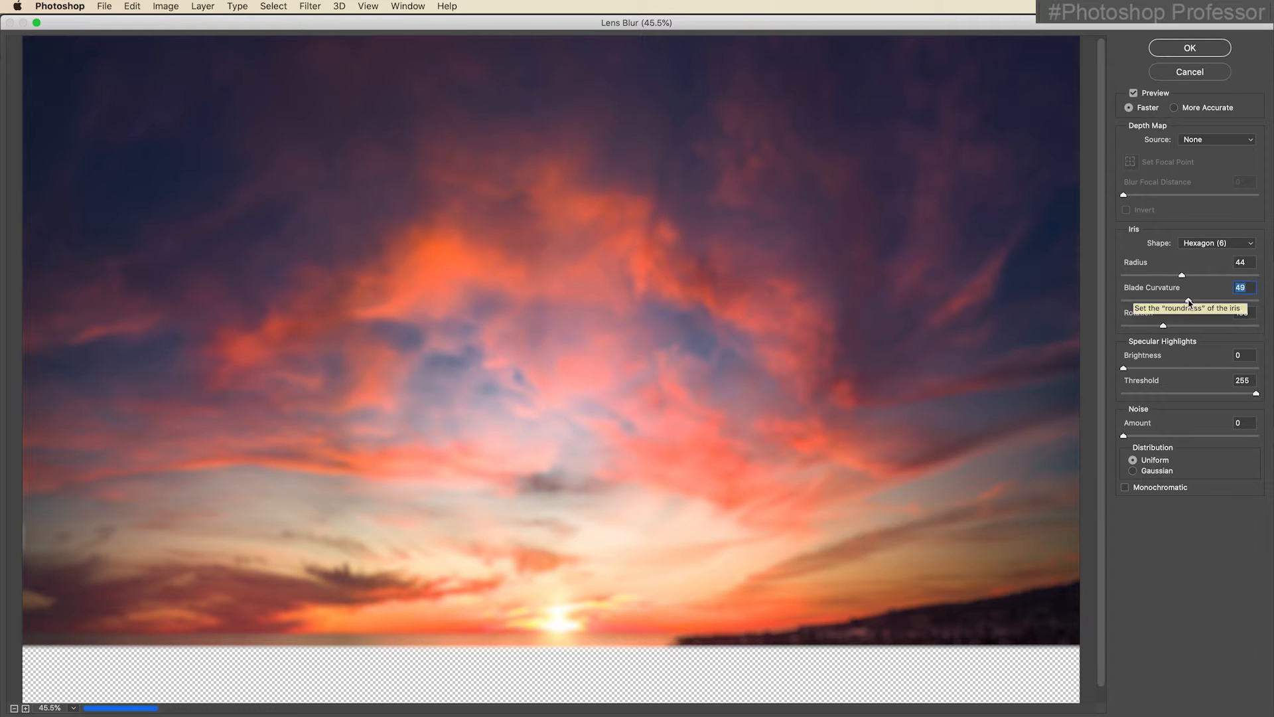
left_click(1201, 275)
left_click(1182, 325)
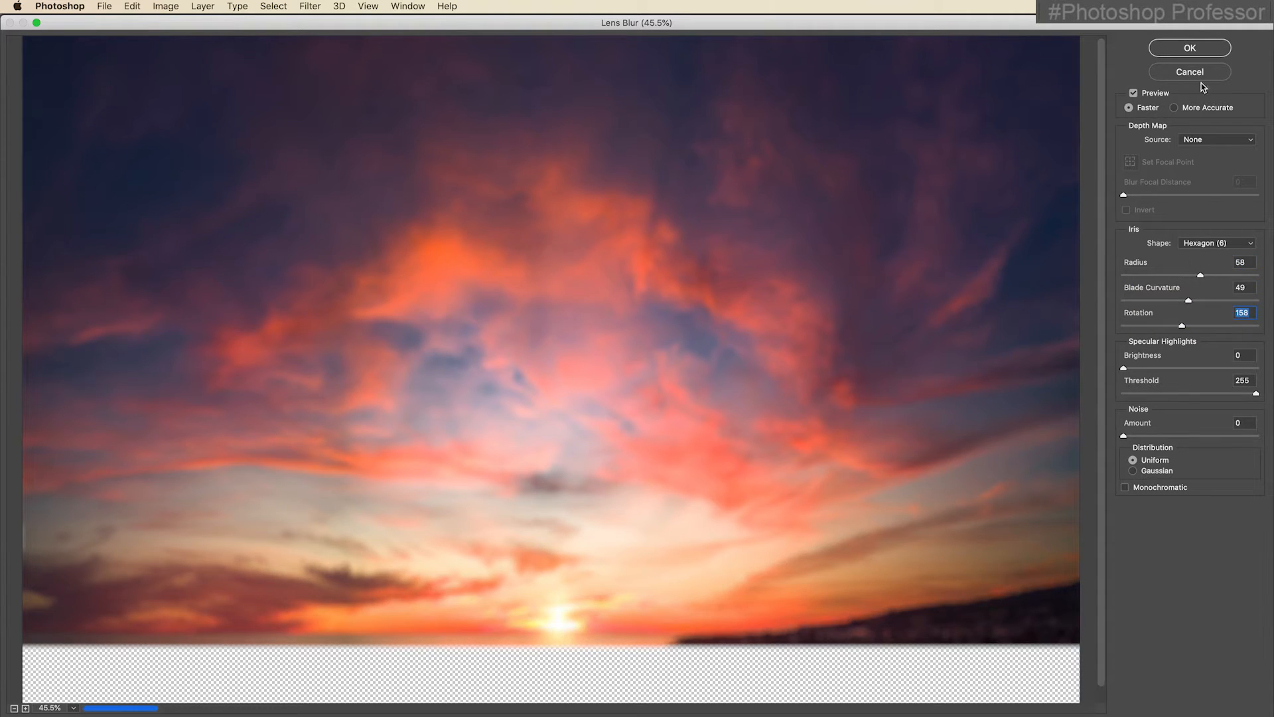
left_click(1190, 49)
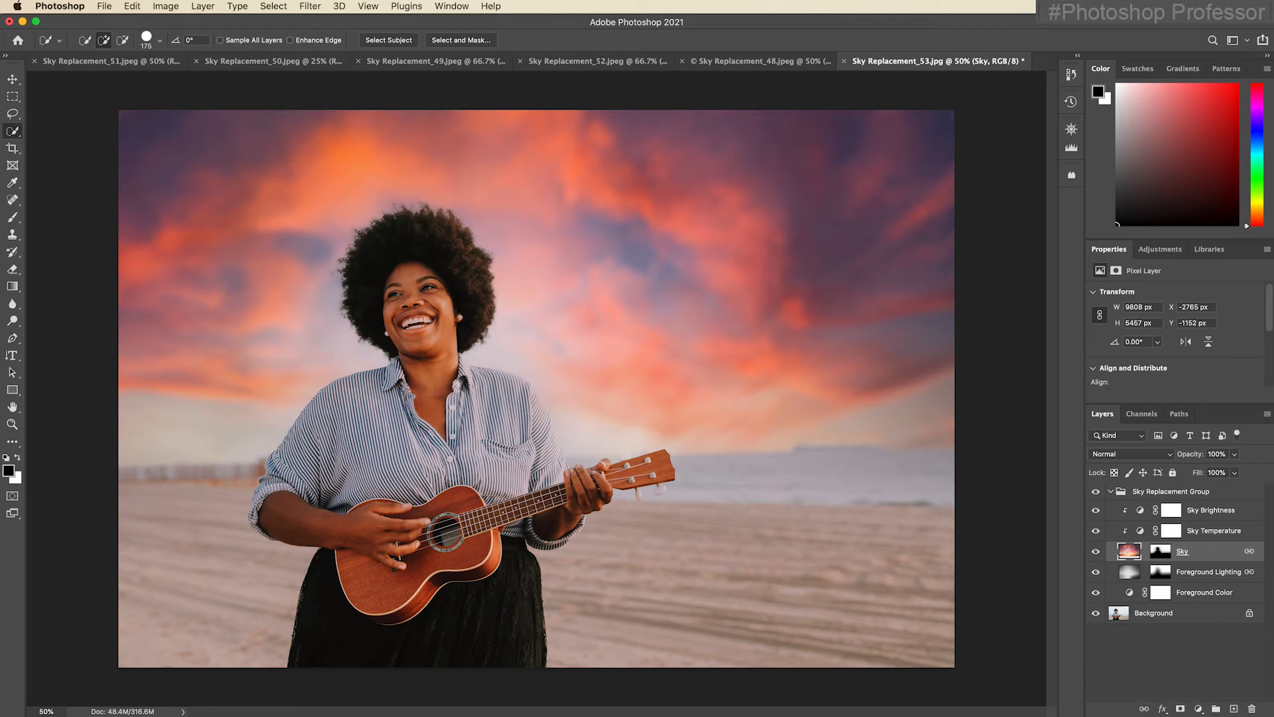
Collapse the Sky Replacement Group and add a Levels adjustment above the Background with midtones 1.28 and white input 213.
left_click(1112, 494)
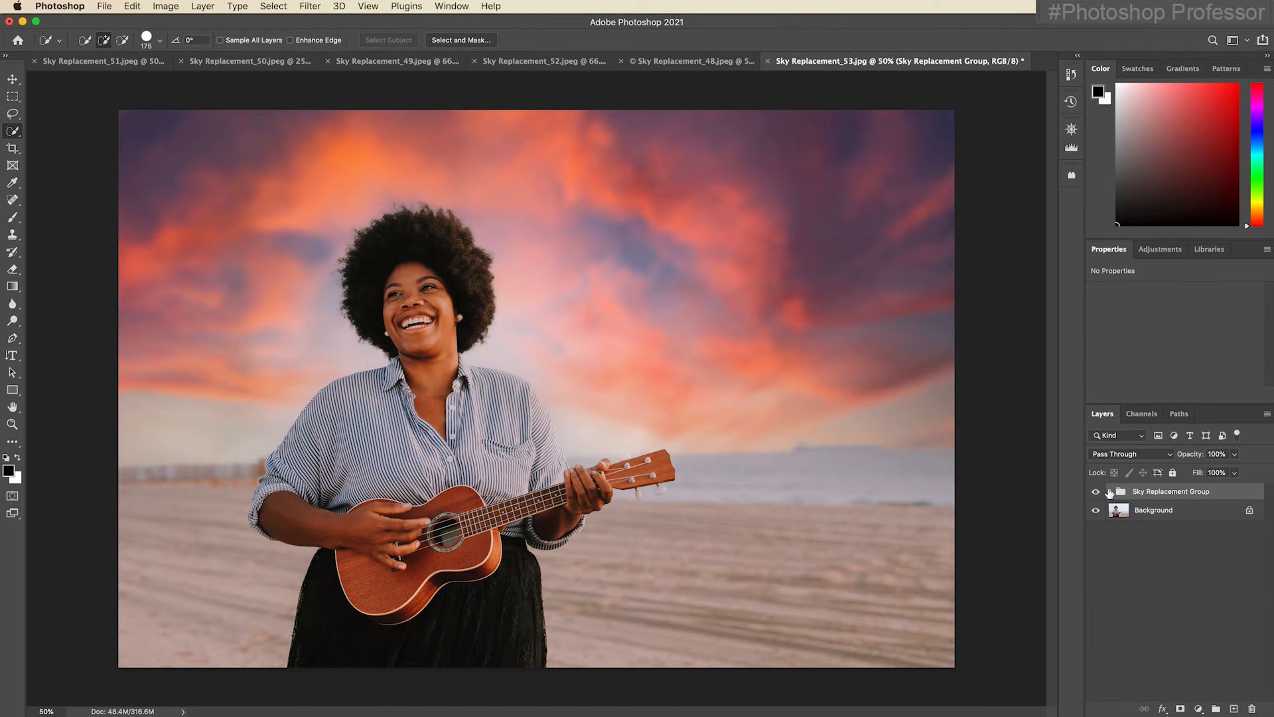
left_click(1163, 516)
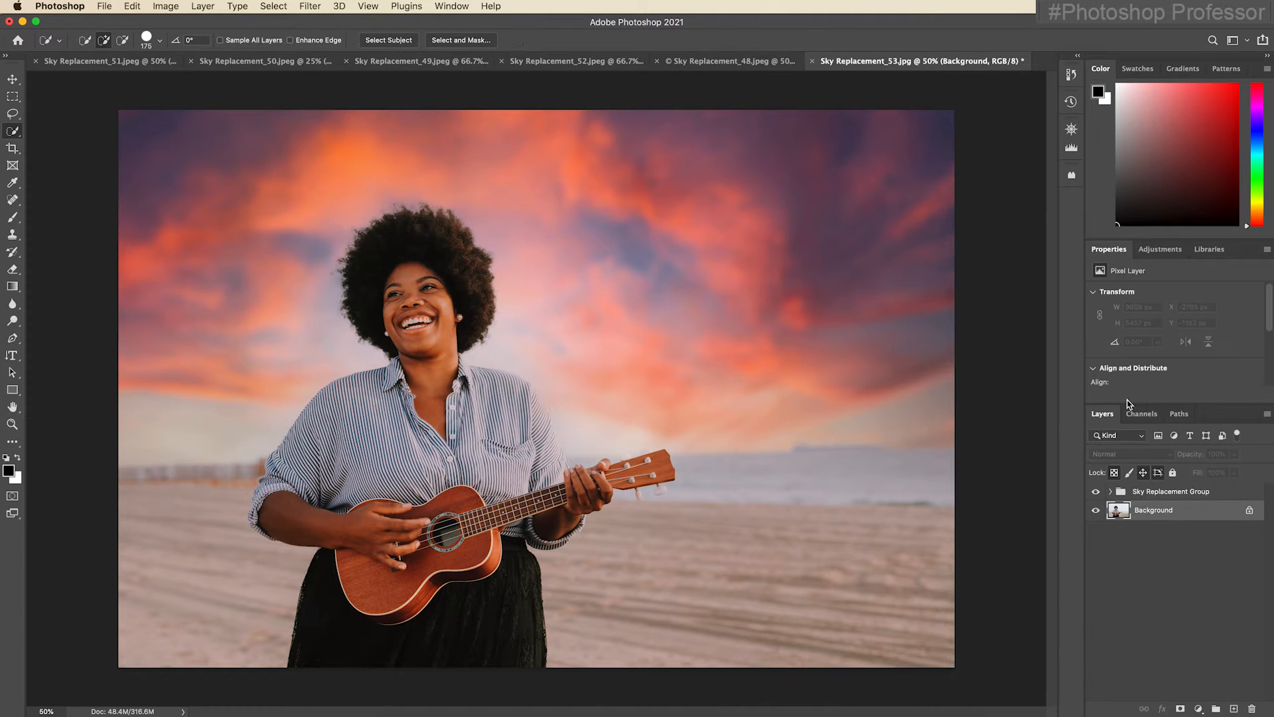
left_click(1160, 249)
left_click(1110, 287)
left_click_drag(1185, 341, 1162, 342)
left_click_drag(1256, 341, 1232, 344)
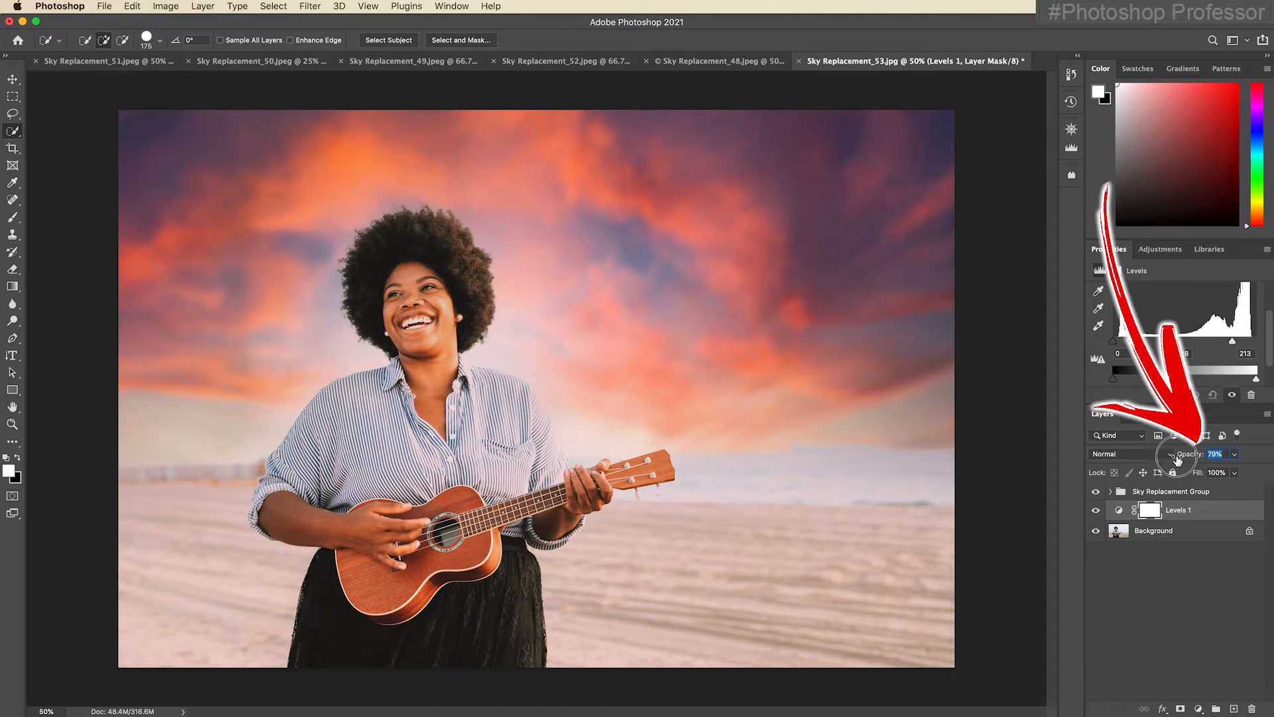
Lower the Levels layer's opacity to 57% and compare the portrait before and after the edits.
left_click_drag(1201, 458, 1196, 460)
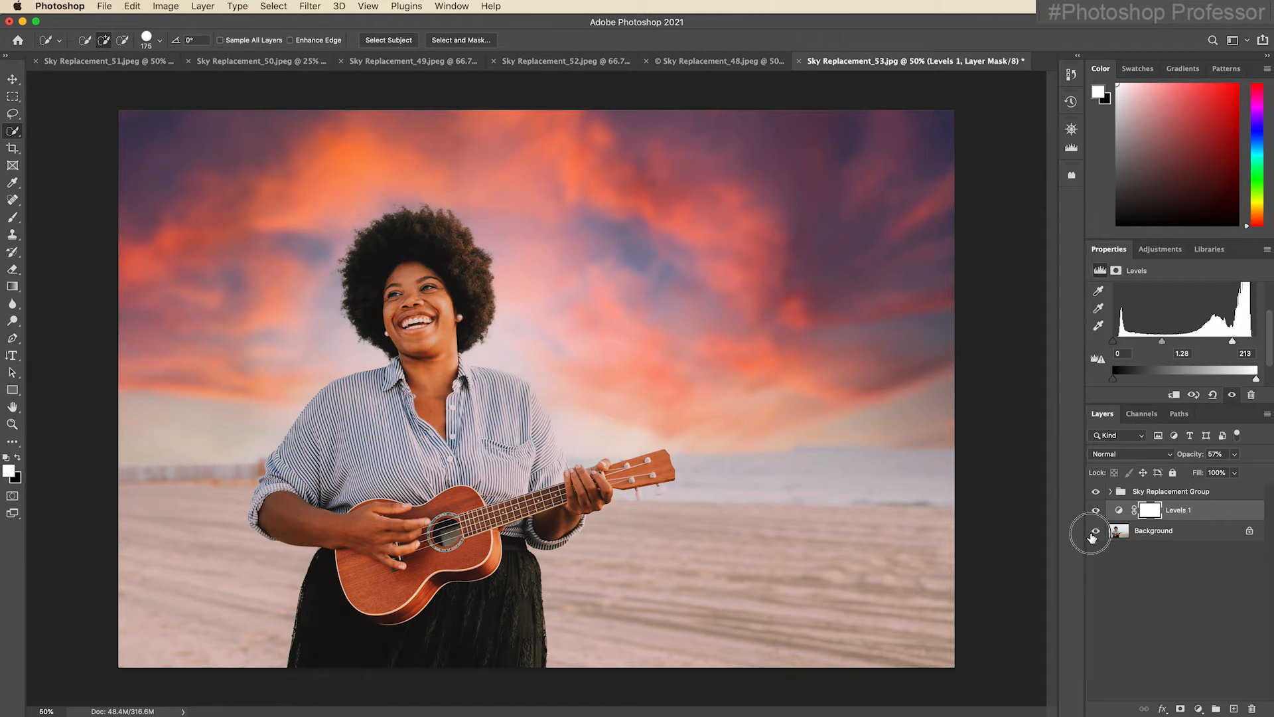
left_click(1093, 532, "alt")
left_click(1093, 531, "alt")
Apply Sky Replacement to Sky Replacement_52.jpeg with the red-purple sunset sky, output to new layers, and collapse the resulting group.
left_click(566, 62)
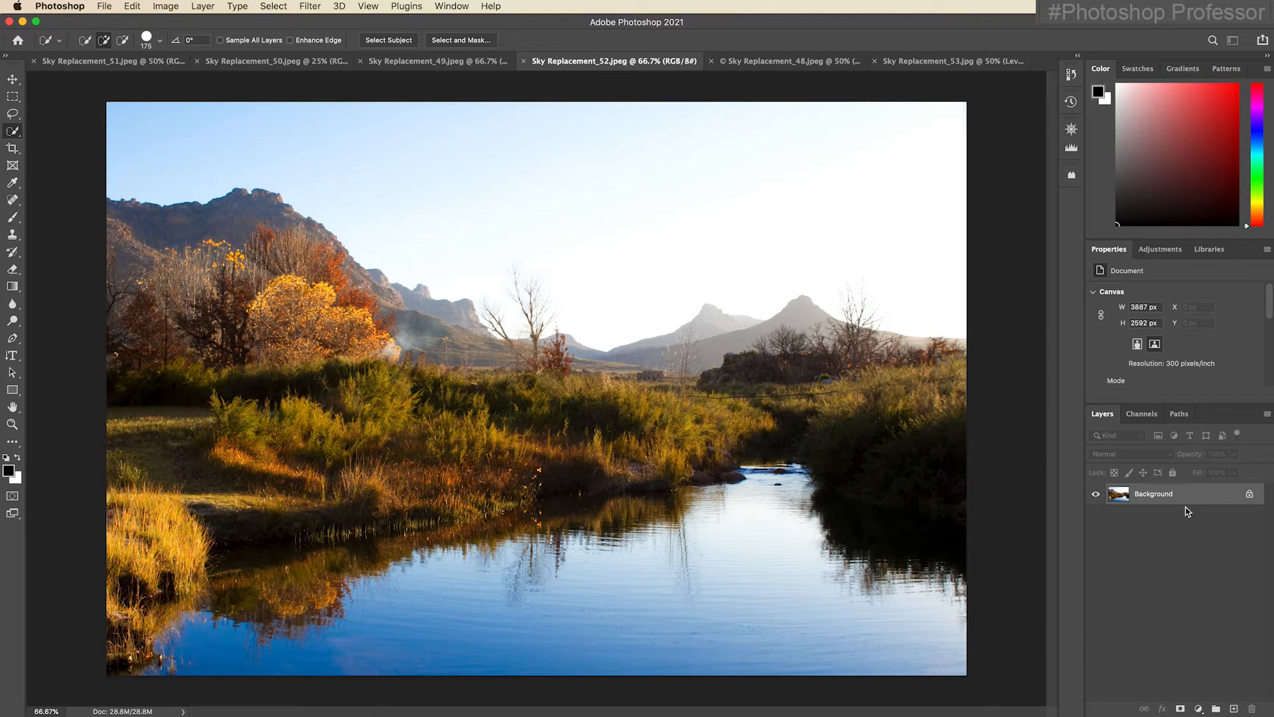
left_click(130, 6)
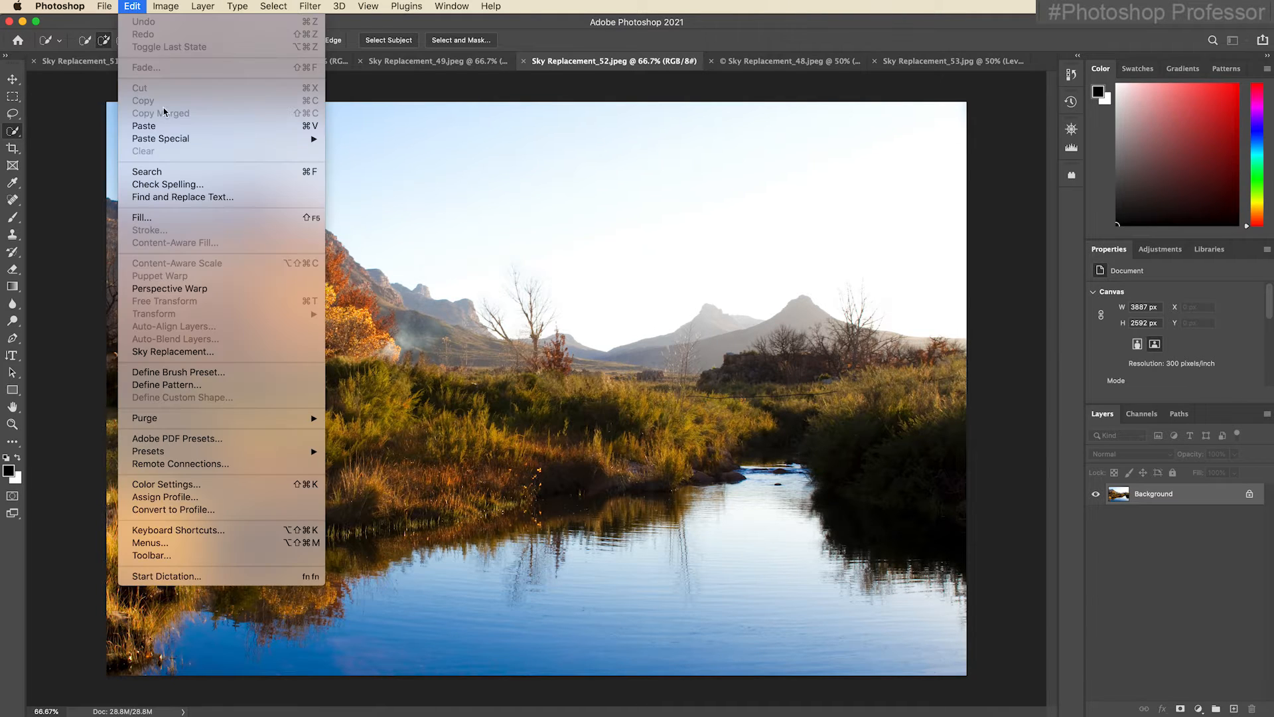
left_click(259, 355)
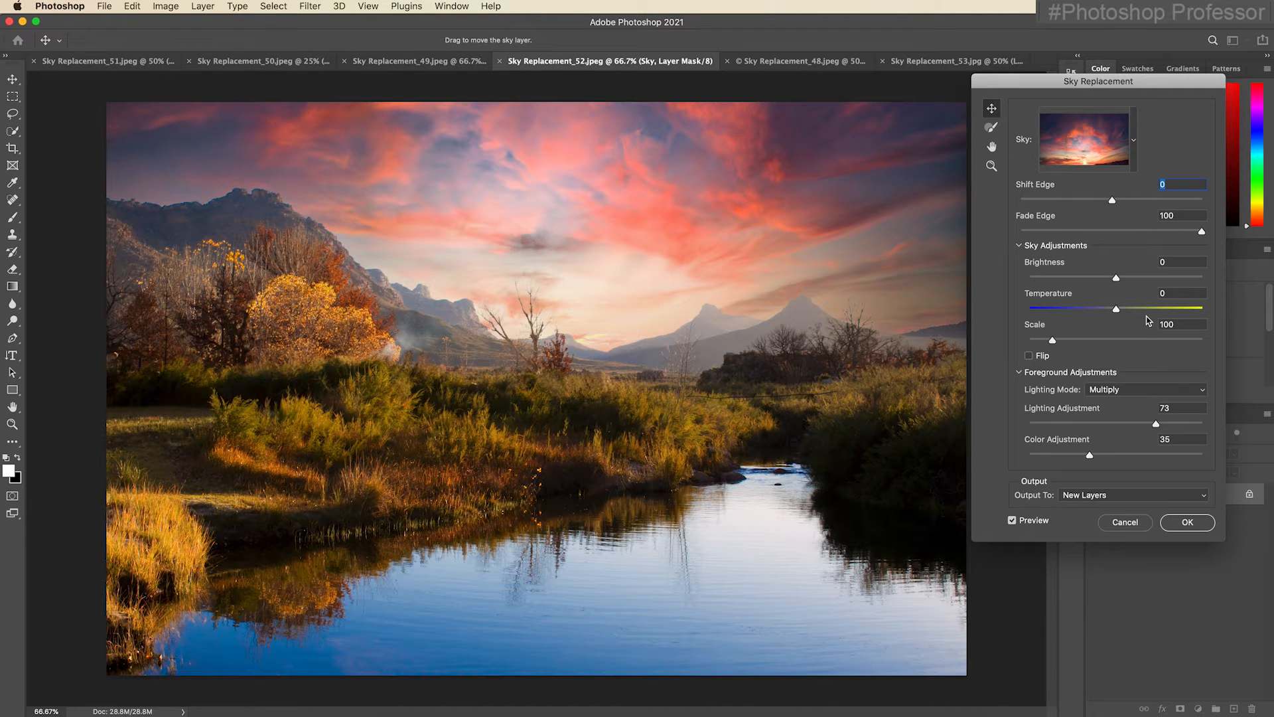
left_click(1190, 526)
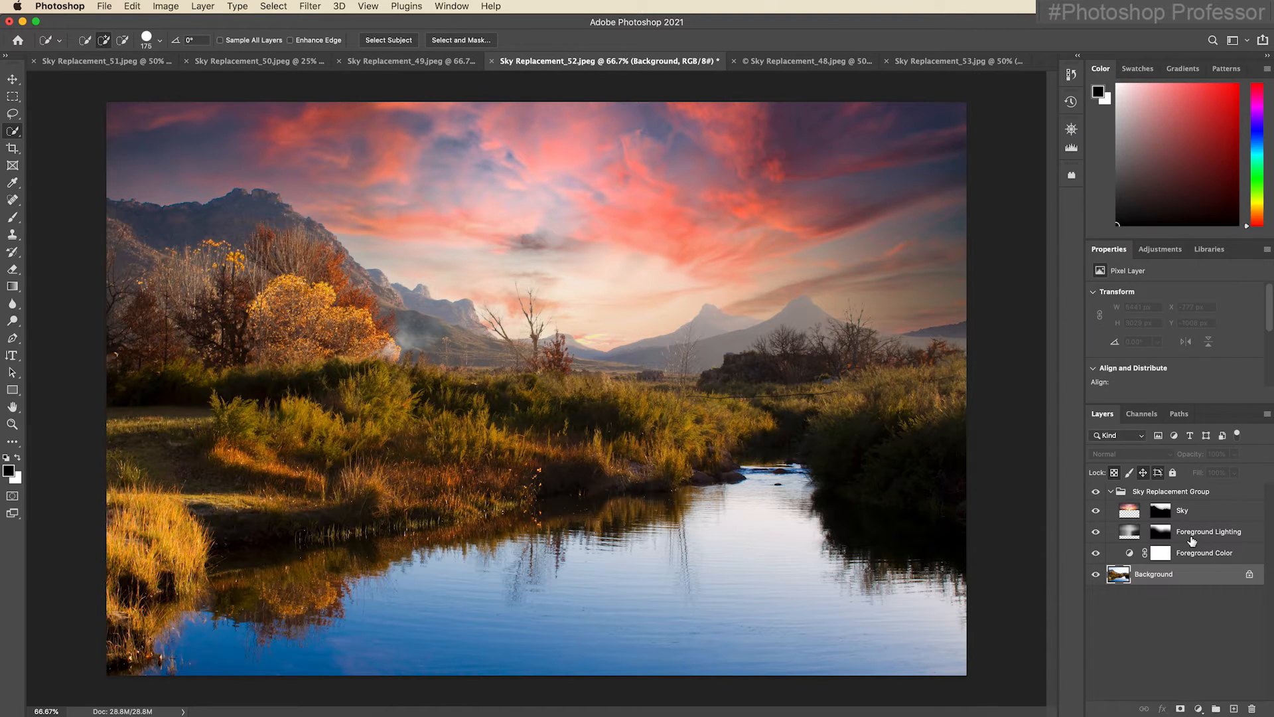
left_click(1112, 492)
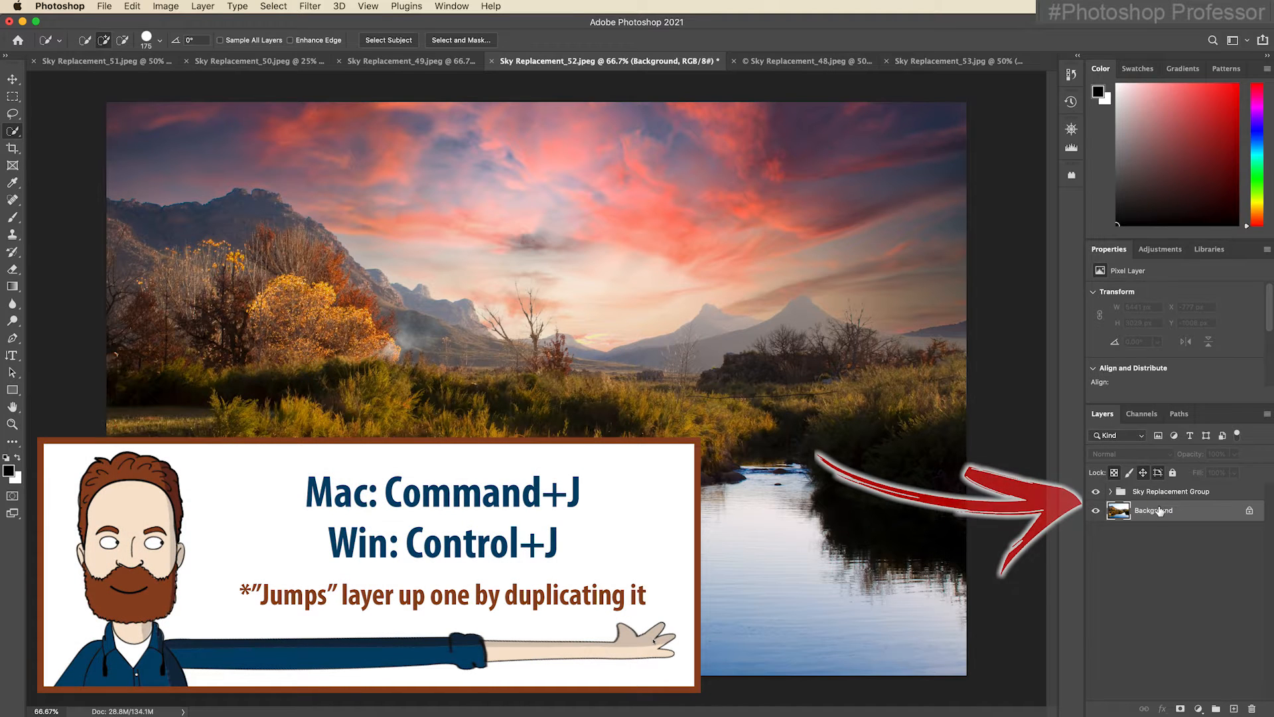
Duplicate the Background layer, move the copy above the Sky Replacement Group and flip it vertically.
key("super+j")
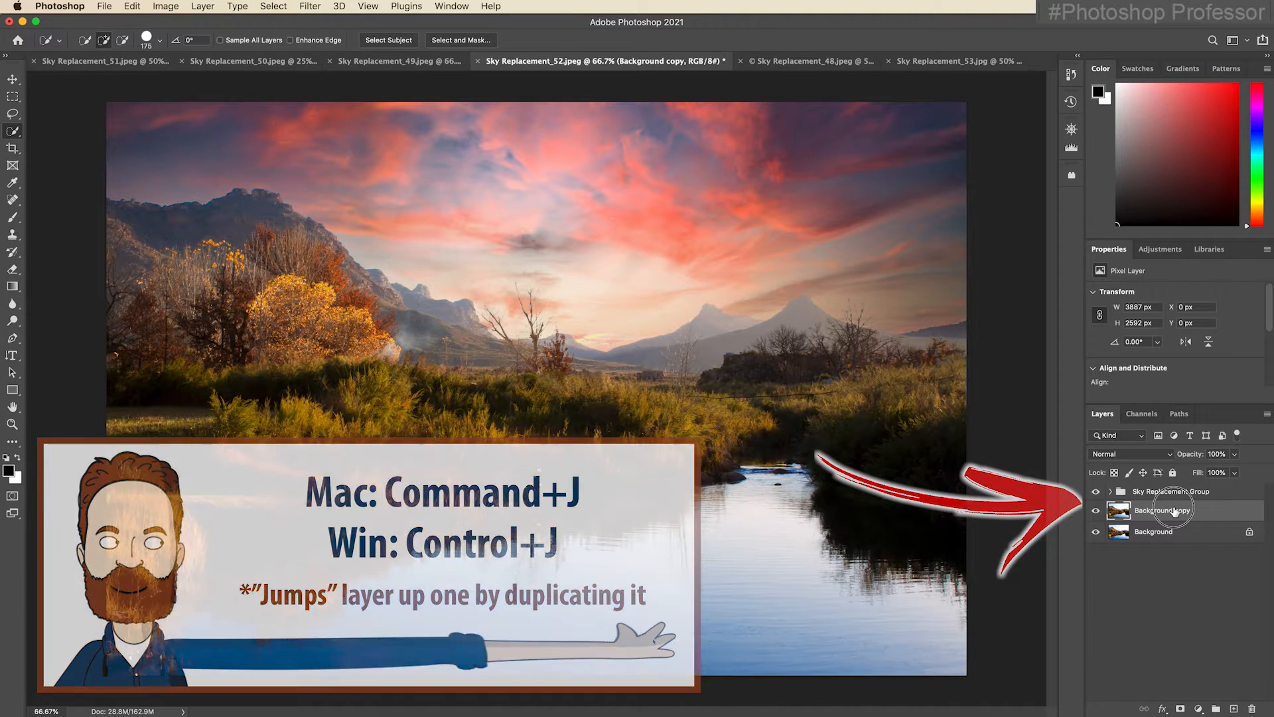
left_click_drag(1176, 511, 1178, 488)
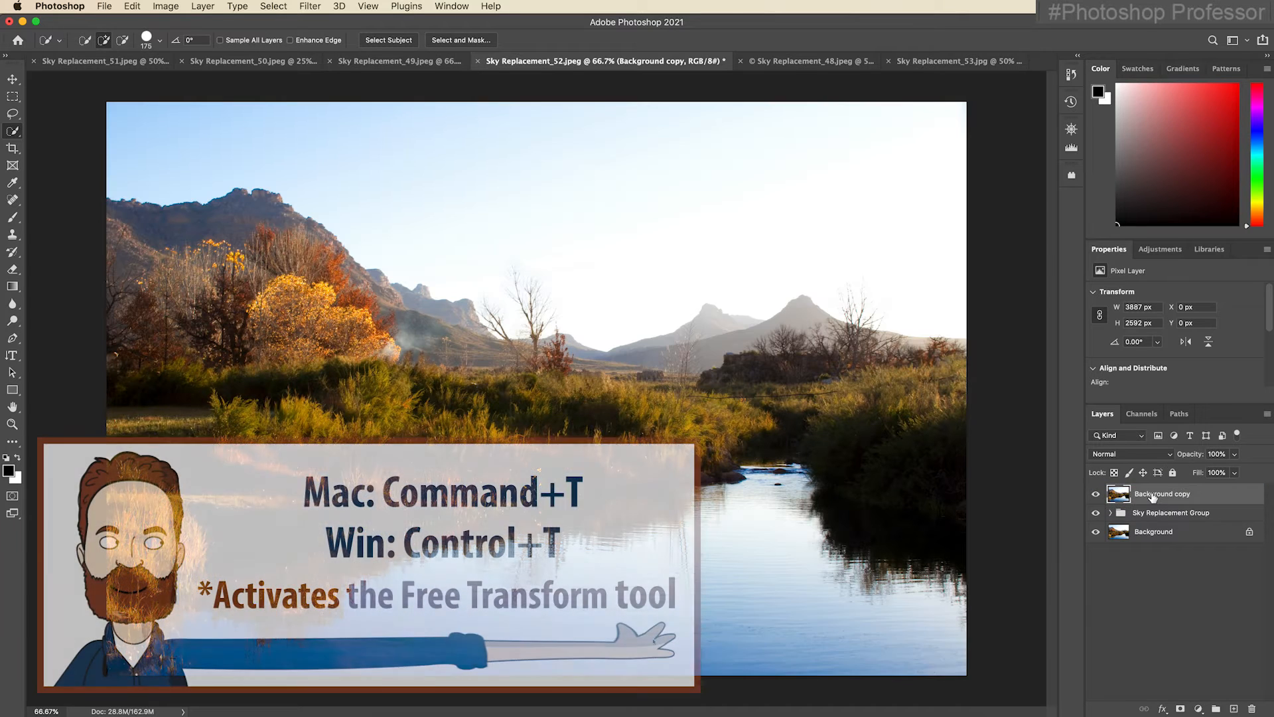
key("super+t")
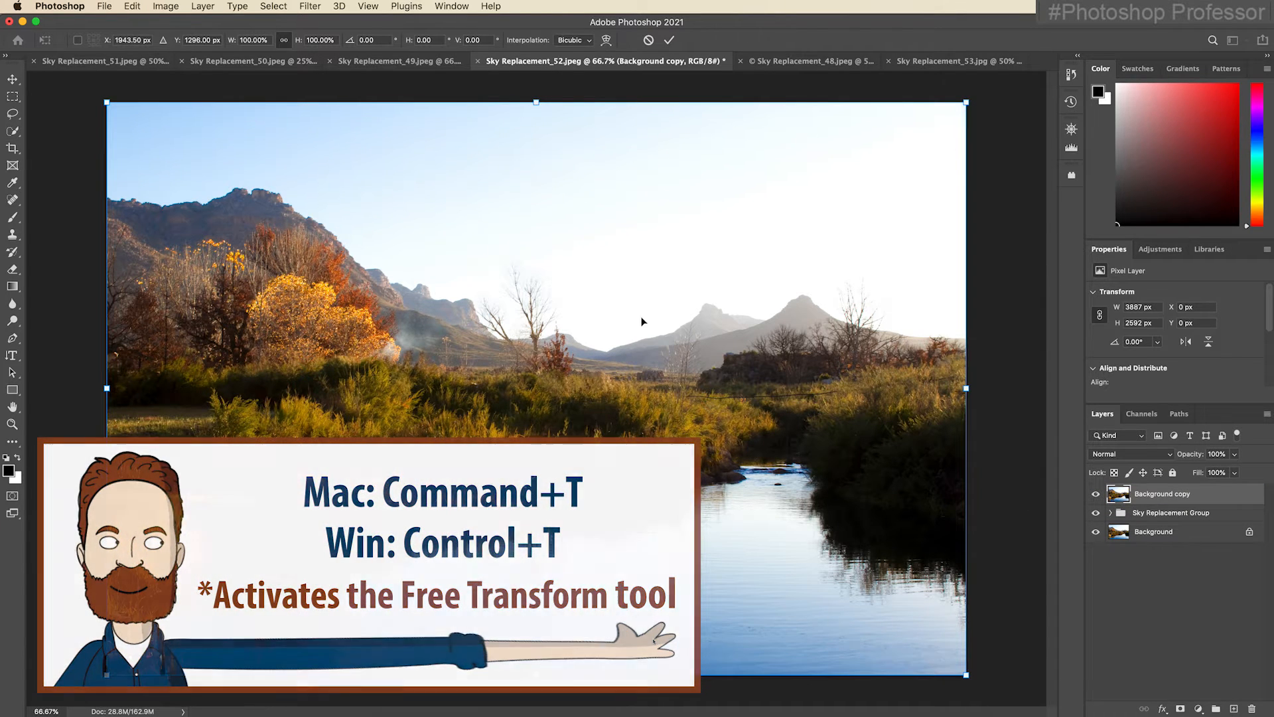
right_click(565, 286)
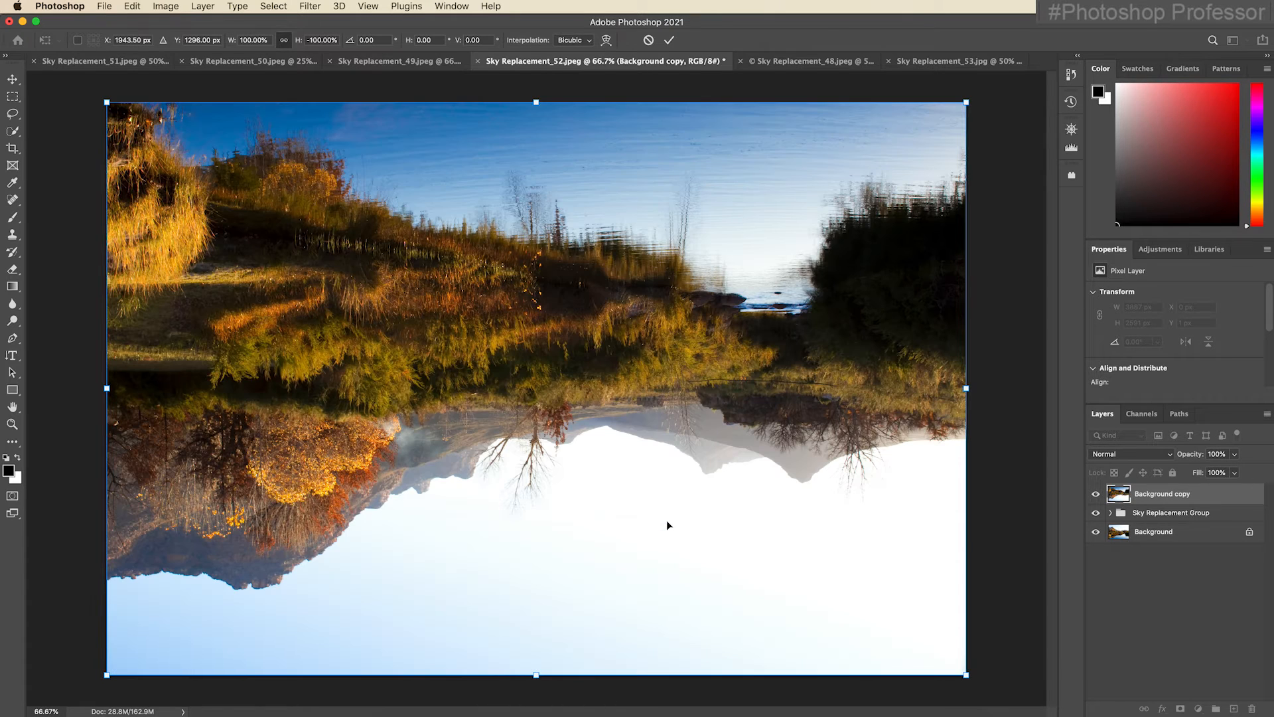
key("Return")
key("w")
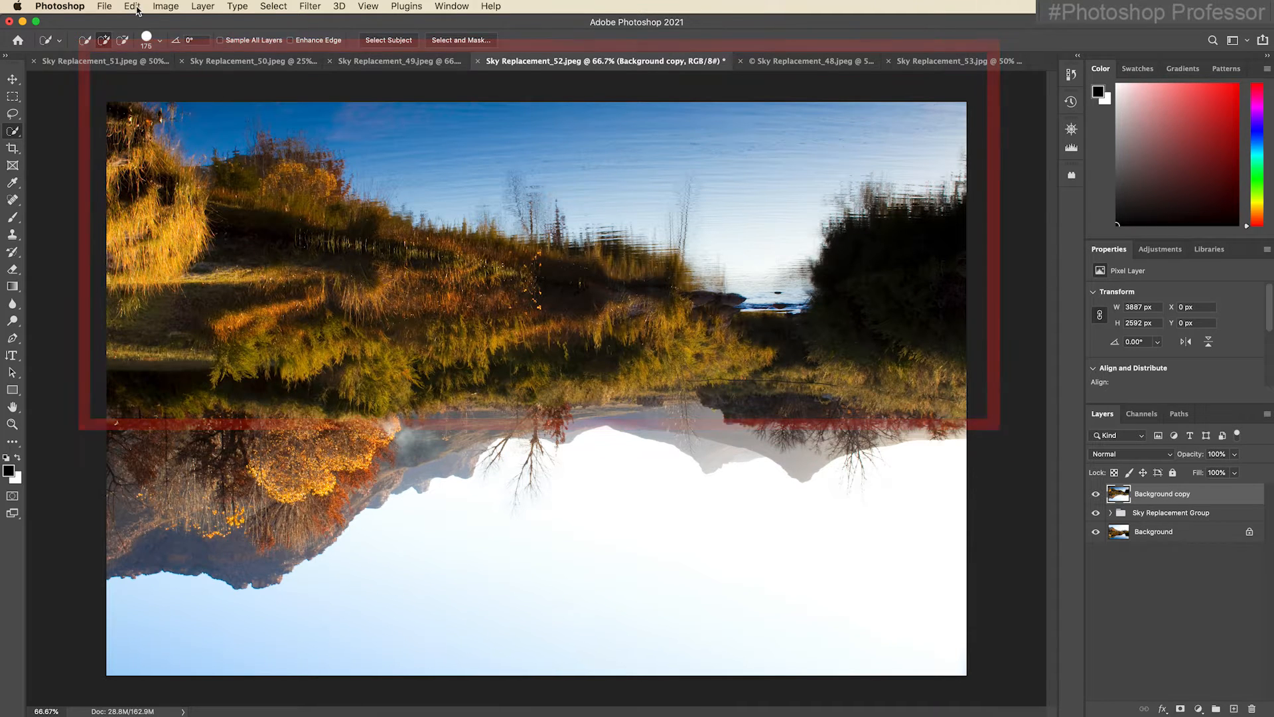
Apply Sky Replacement to the flipped copy with the same sunset sky, slightly brightened, output to new layers.
left_click(136, 10)
left_click(224, 350)
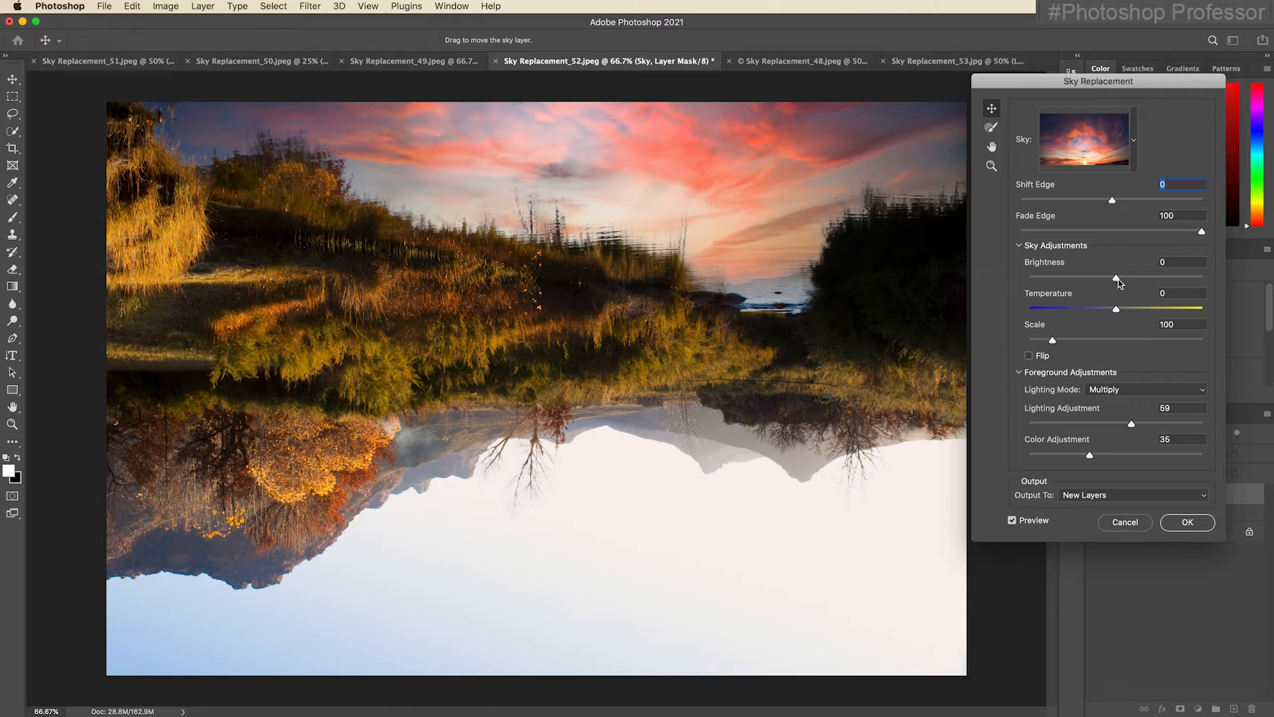
left_click_drag(1118, 279, 1131, 278)
left_click(1188, 523)
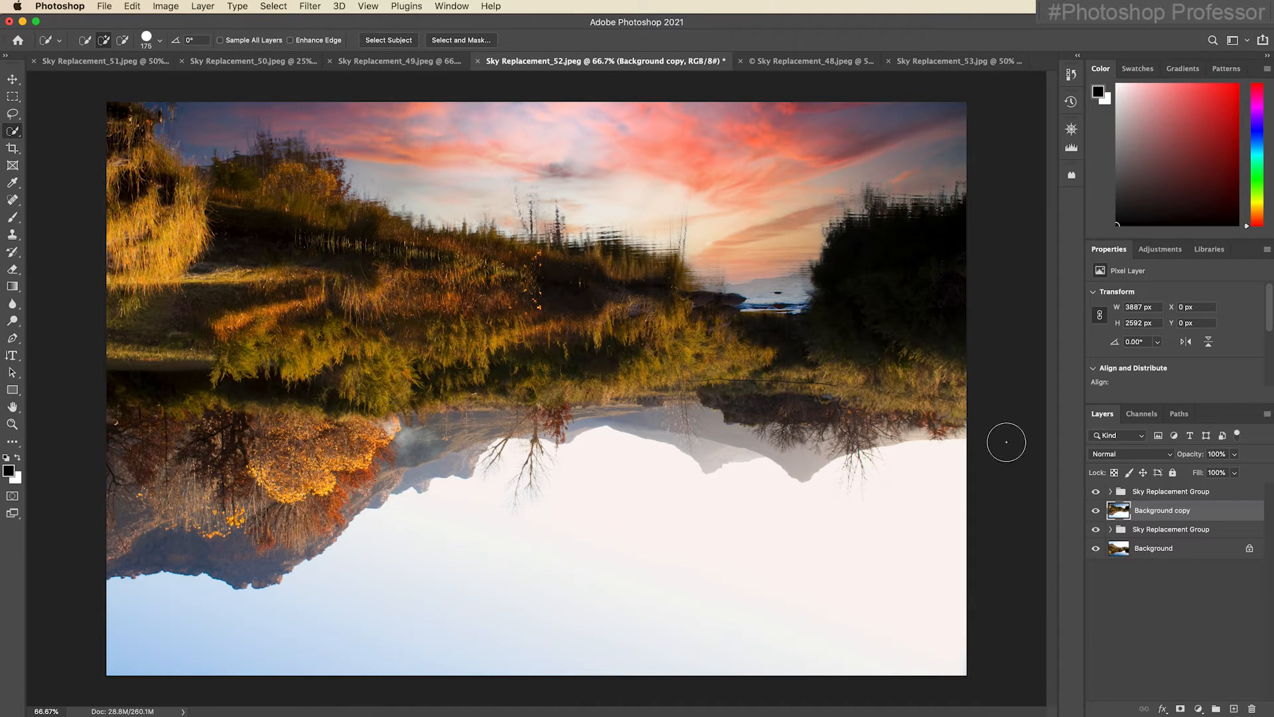
Stamp the flipped copy and its Sky Replacement Group into a new merged layer, and delete those two originals.
left_click(1154, 493)
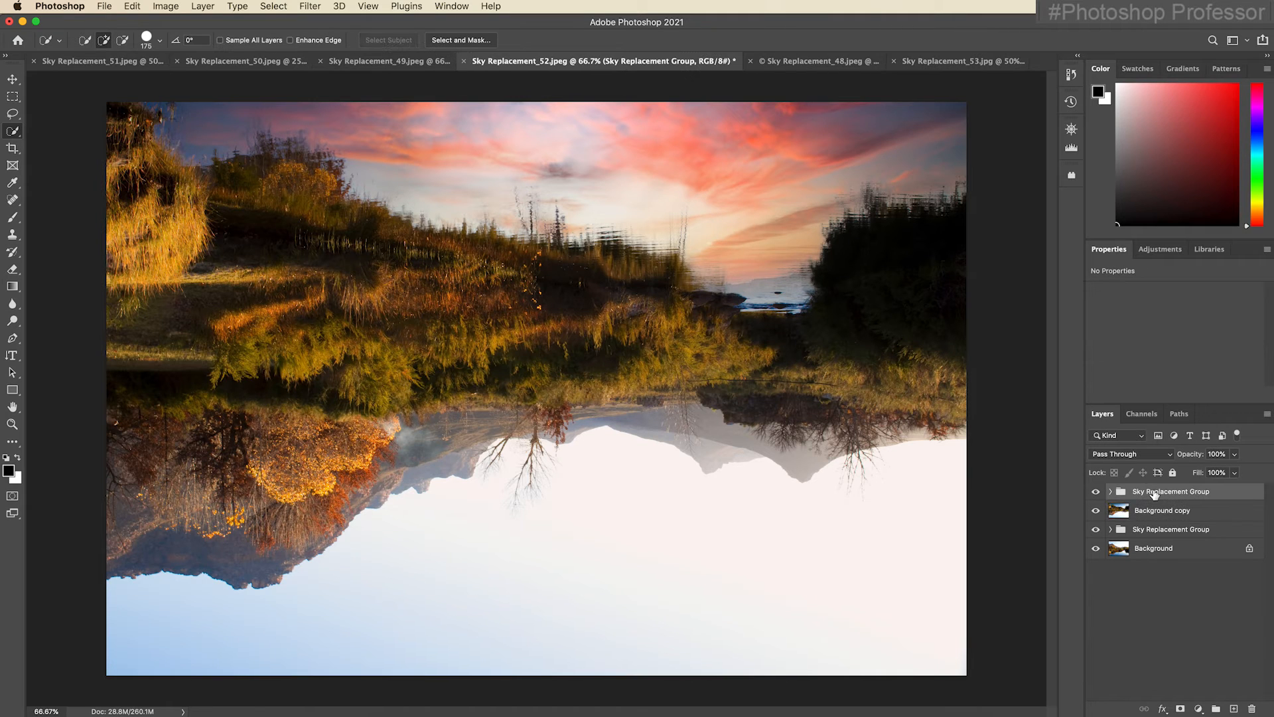
left_click(1162, 515, "shift")
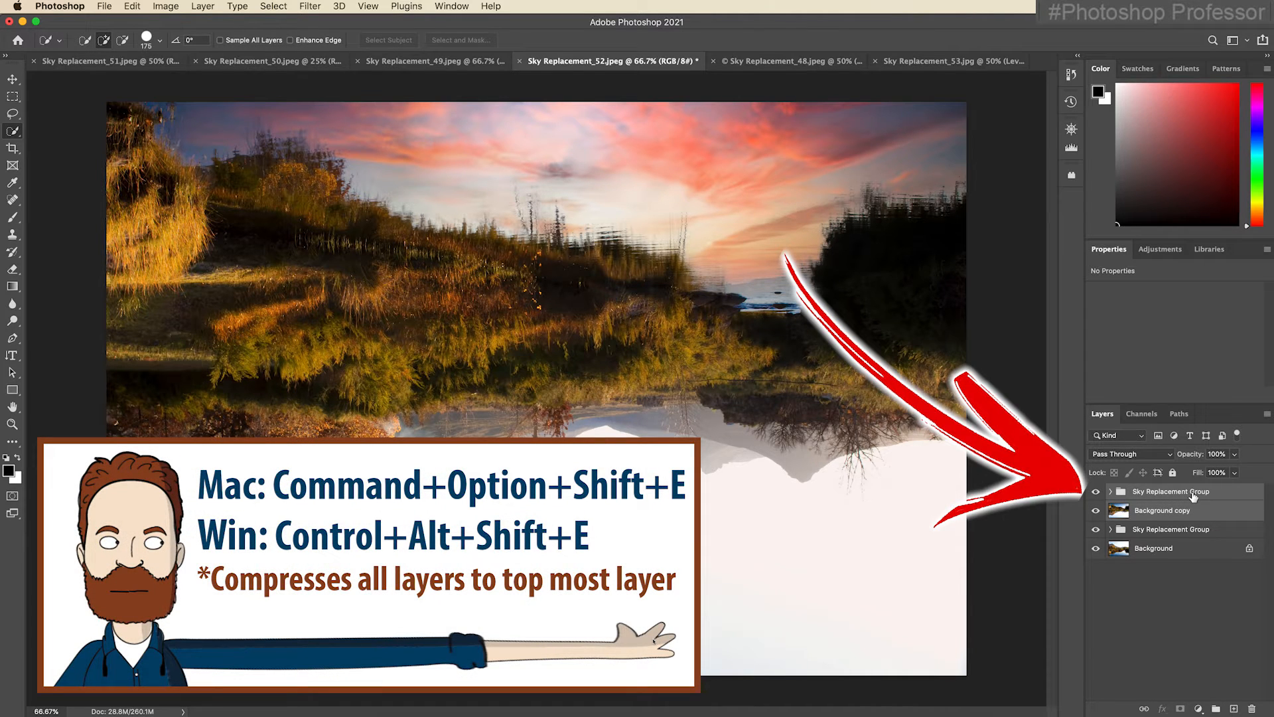
key("super+alt+shift+e")
left_click(1173, 521)
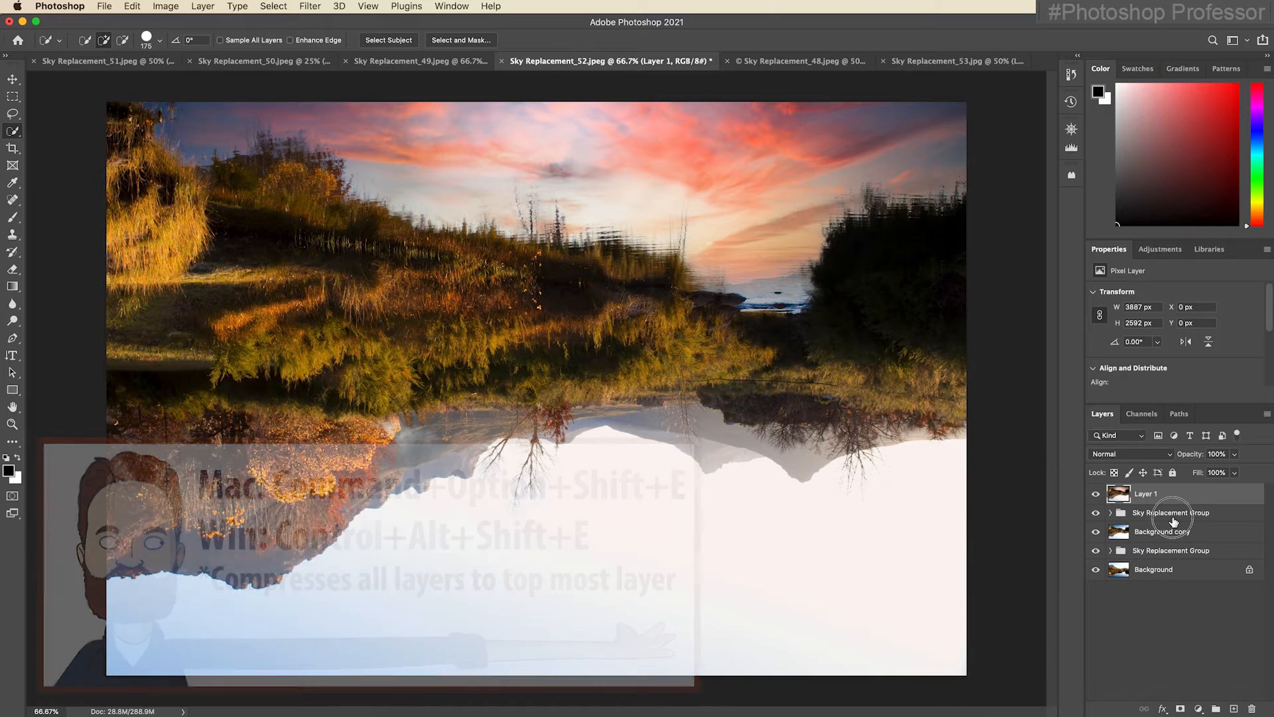
key("Delete")
key("Delete")
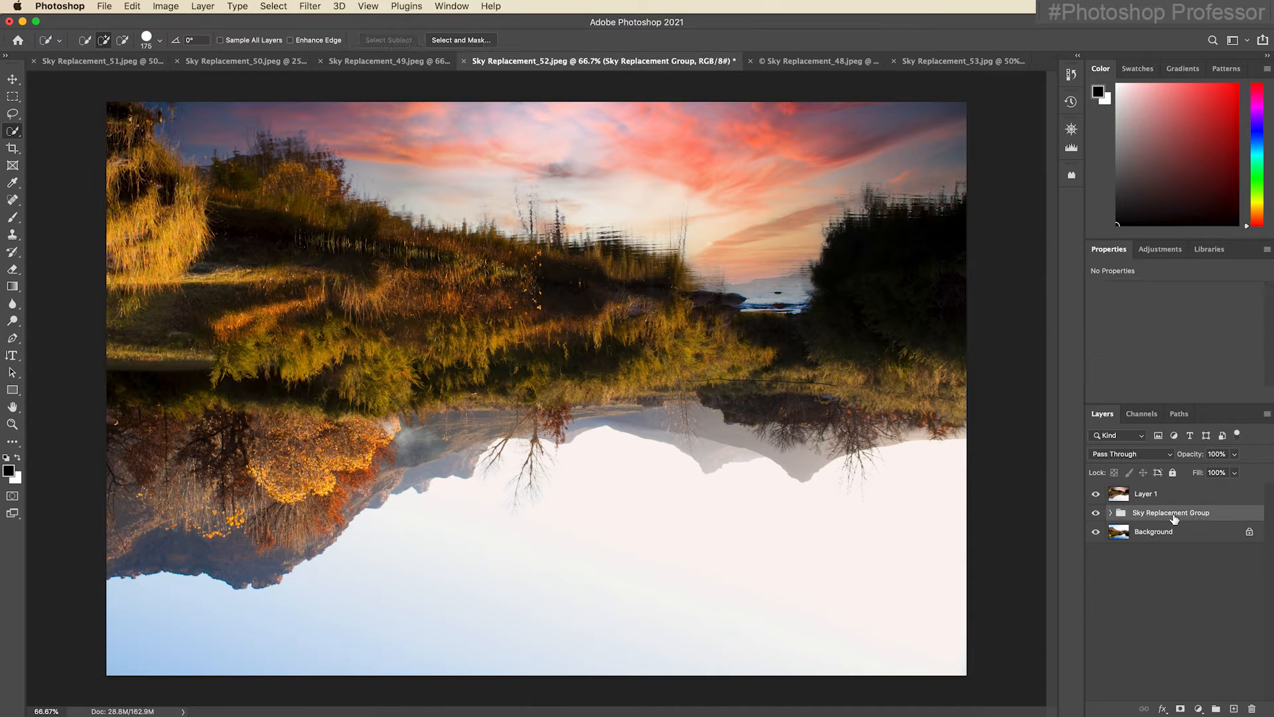
Compare the merged layer with the image beneath it and flip it vertically so the sunset sky falls on the water.
left_click(1097, 495)
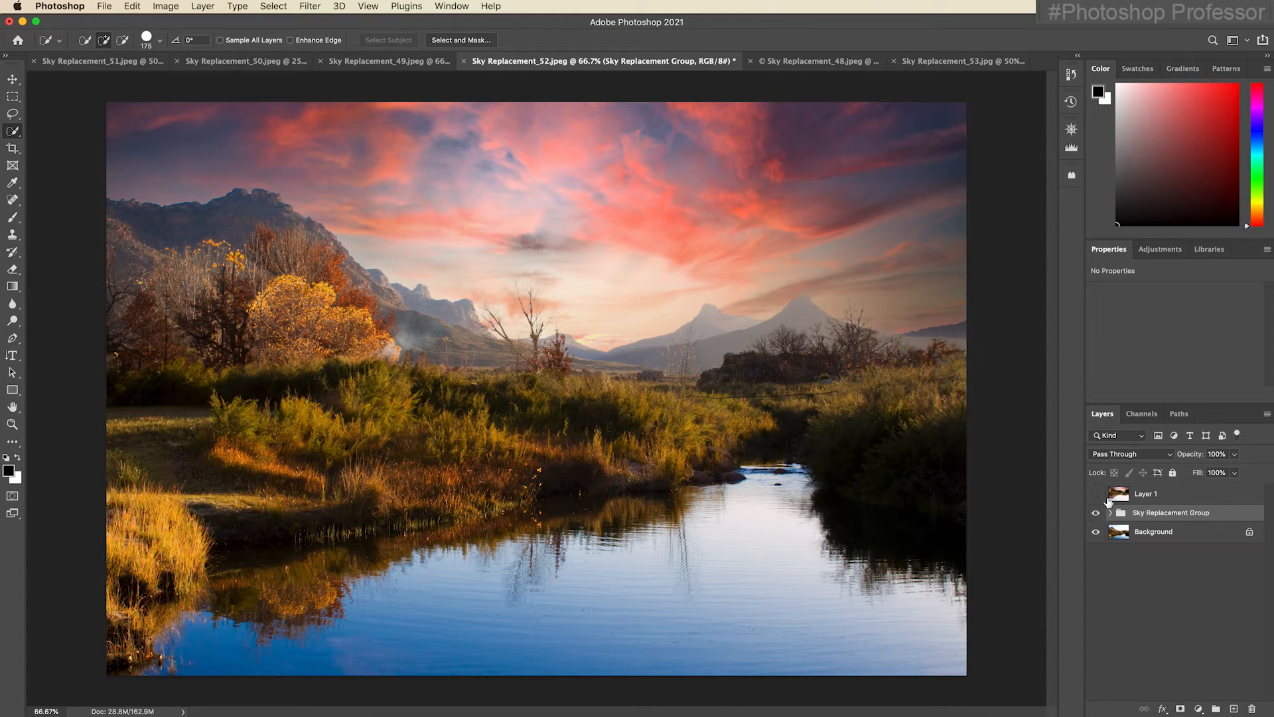
left_click(1097, 495)
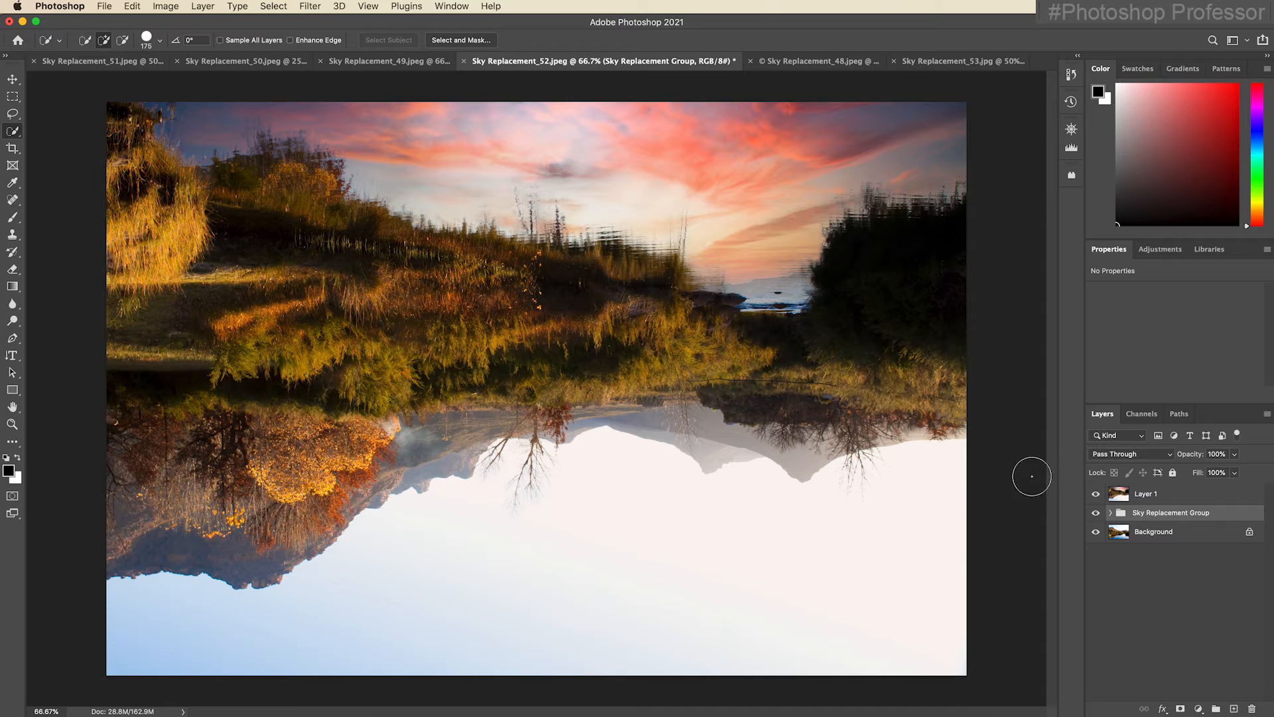
left_click(1198, 495)
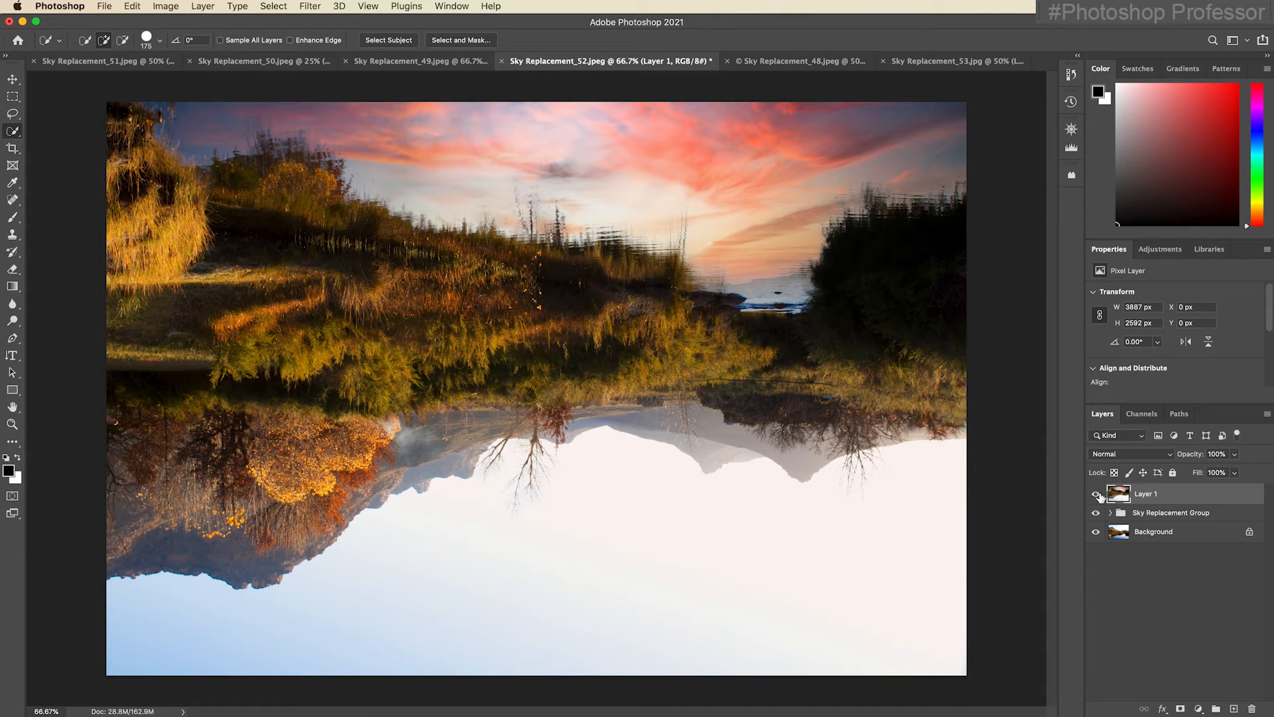
key("cmd+t")
right_click(639, 432)
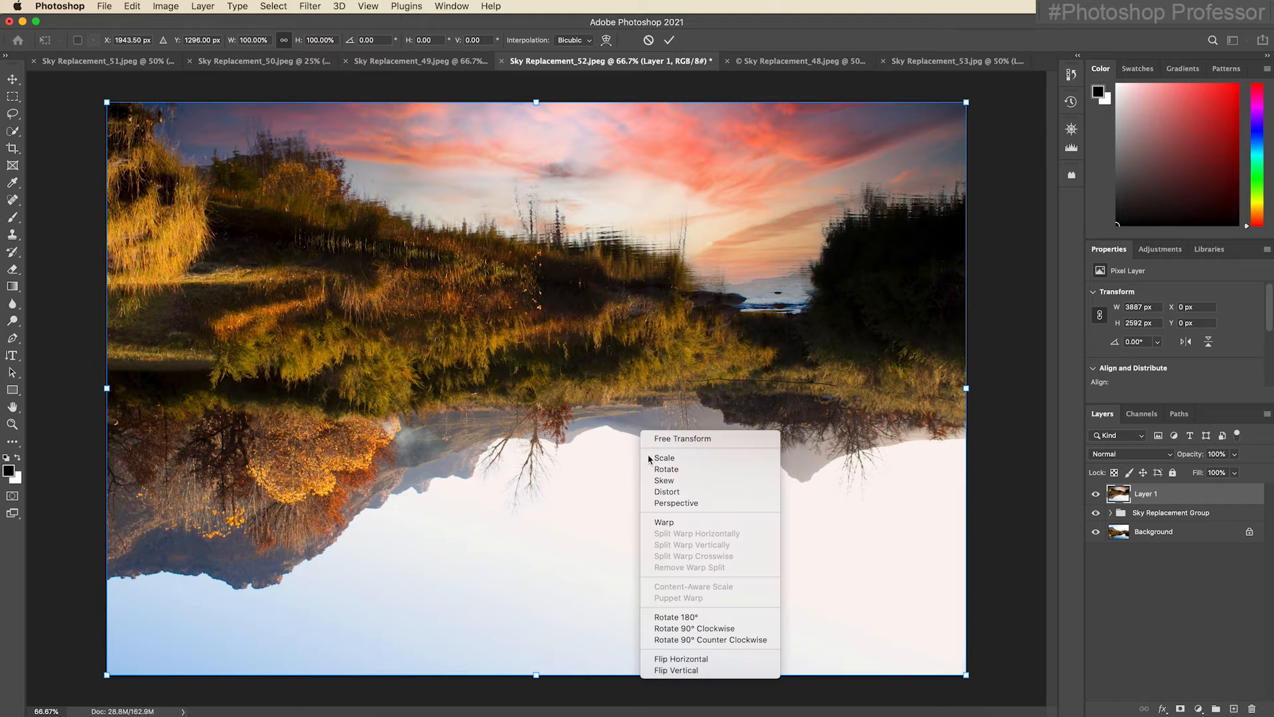
left_click(706, 669)
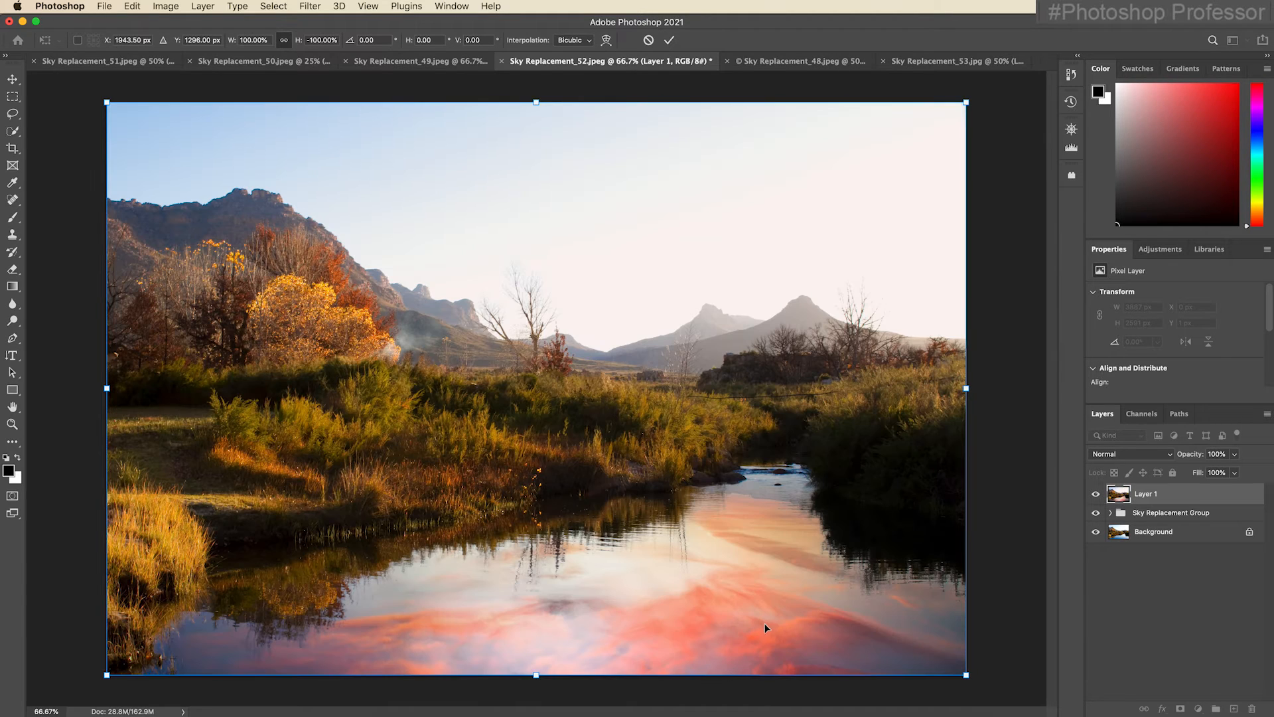
key("Return")
key("w")
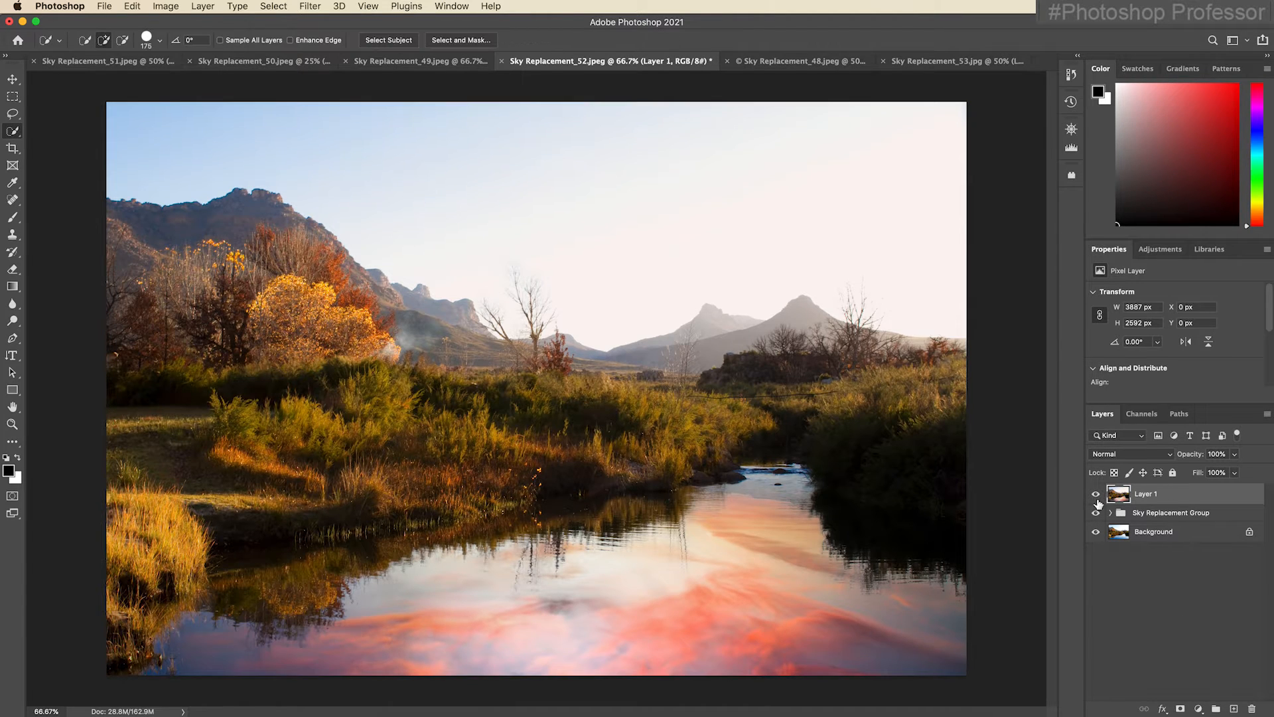
Toggle Layer 1's visibility to compare the sky reflection in the water with the layers below.
left_click(1096, 495)
left_click(1096, 495)
left_click(1096, 495)
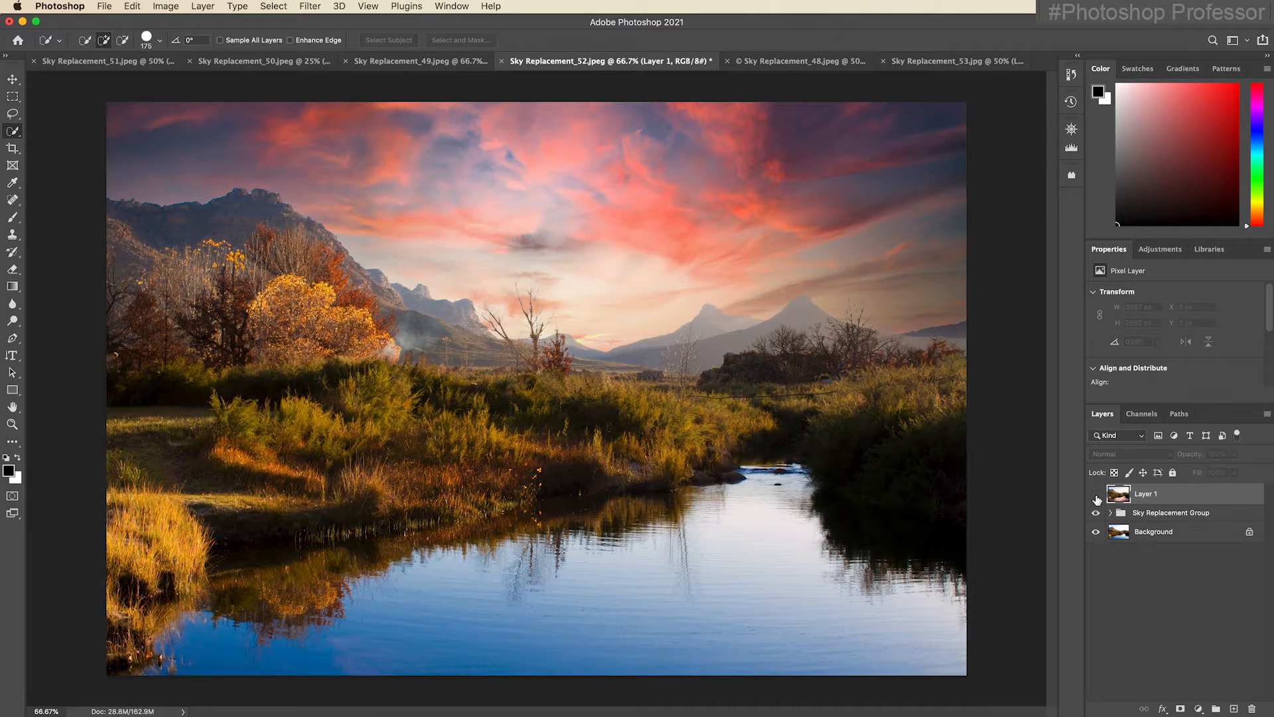
Give Layer 1 a black mask, painting only the river water white with a 700 px brush, and lower the layer's opacity to 67%.
left_click(1096, 495)
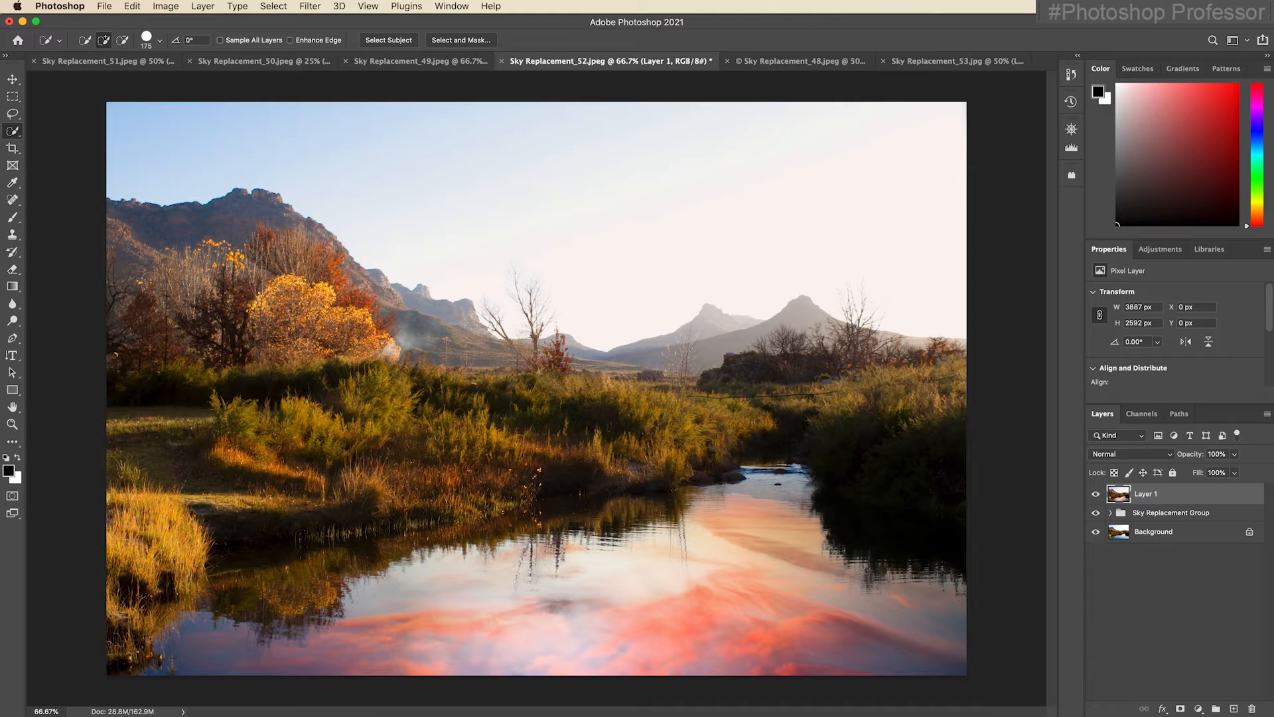
left_click(1181, 709, "alt")
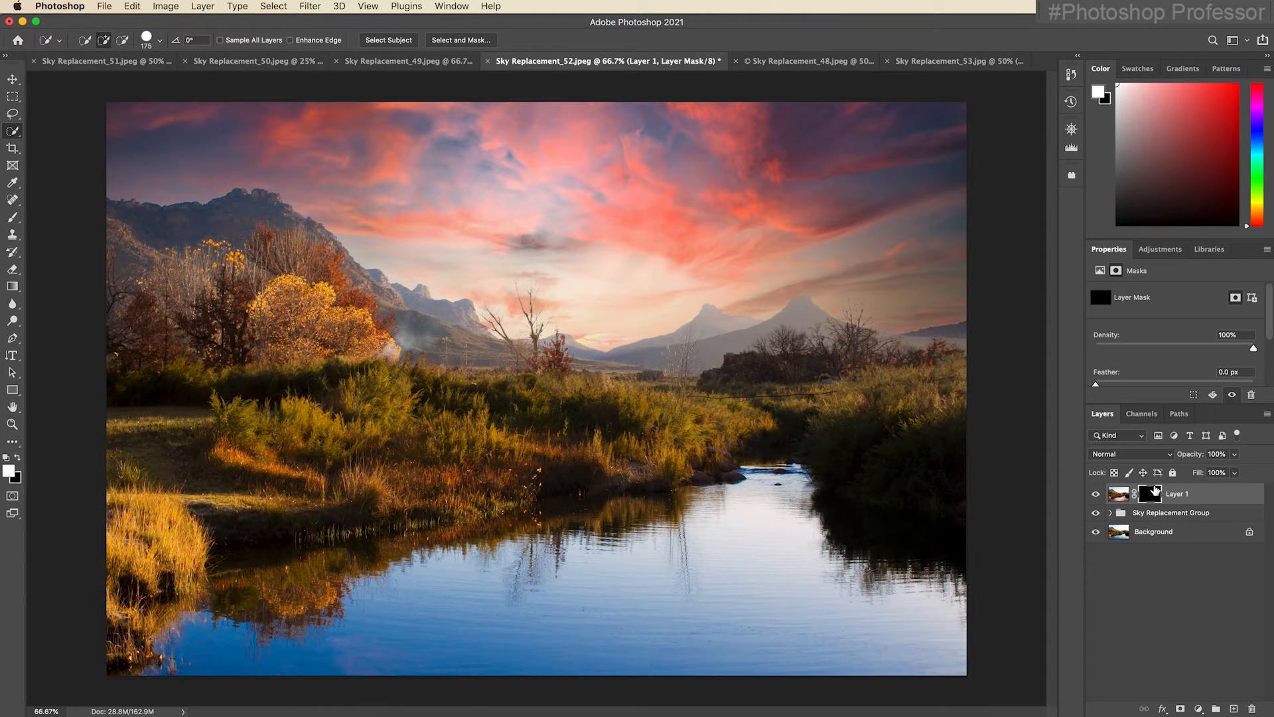
key("b")
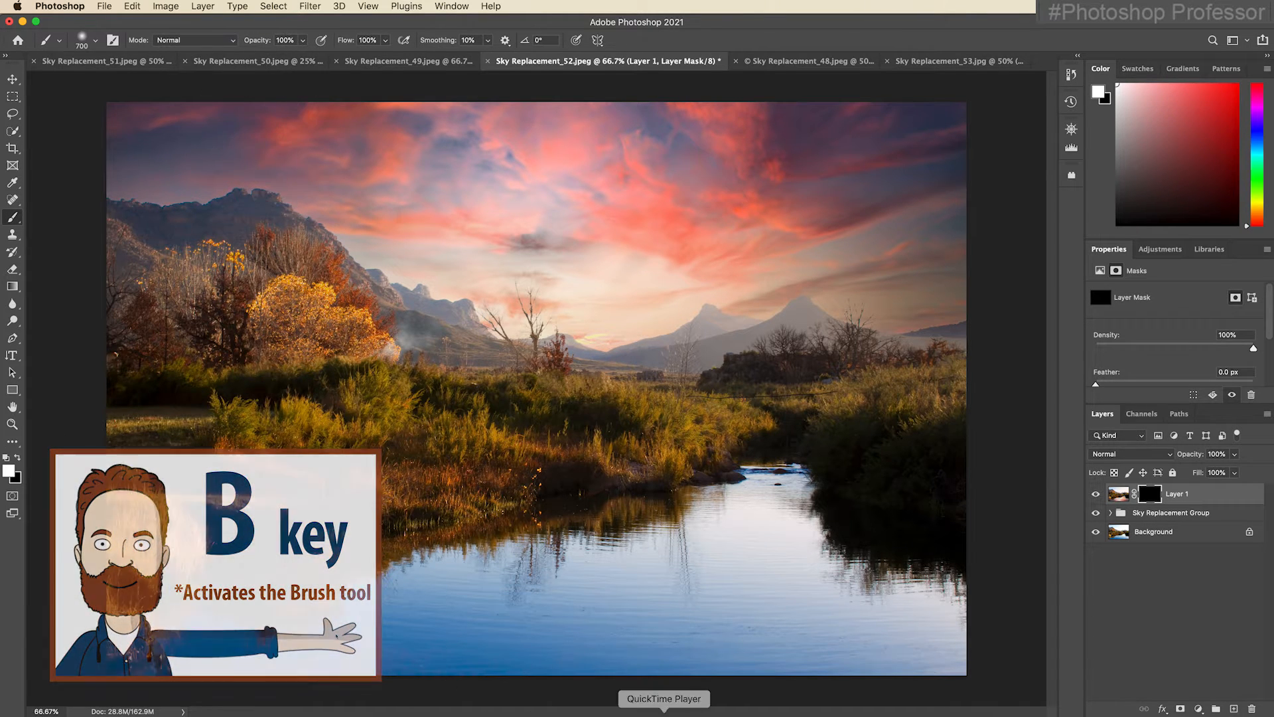
mouse_move(756, 571)
left_mouse_down()
mouse_move(478, 612)
mouse_move(6, 622)
mouse_move(974, 629)
mouse_move(629, 545)
mouse_move(688, 521)
left_mouse_up()
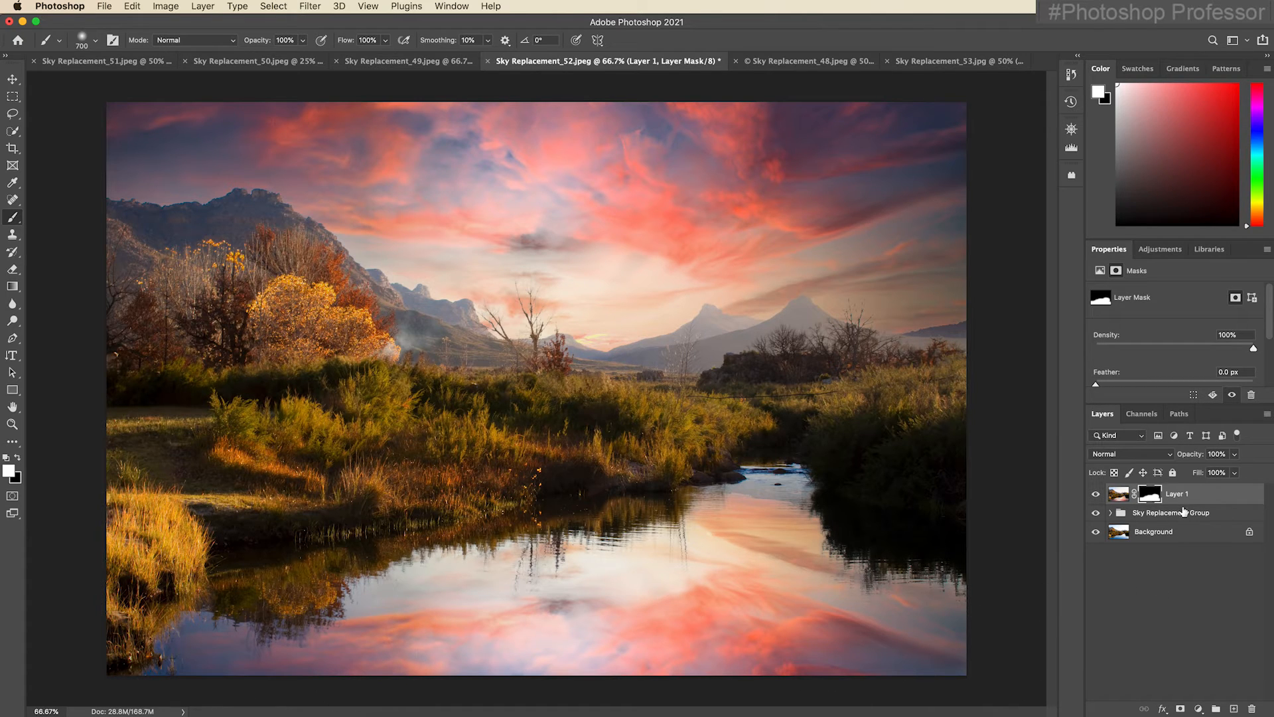
left_click_drag(1191, 457, 1169, 458)
left_click(1120, 494)
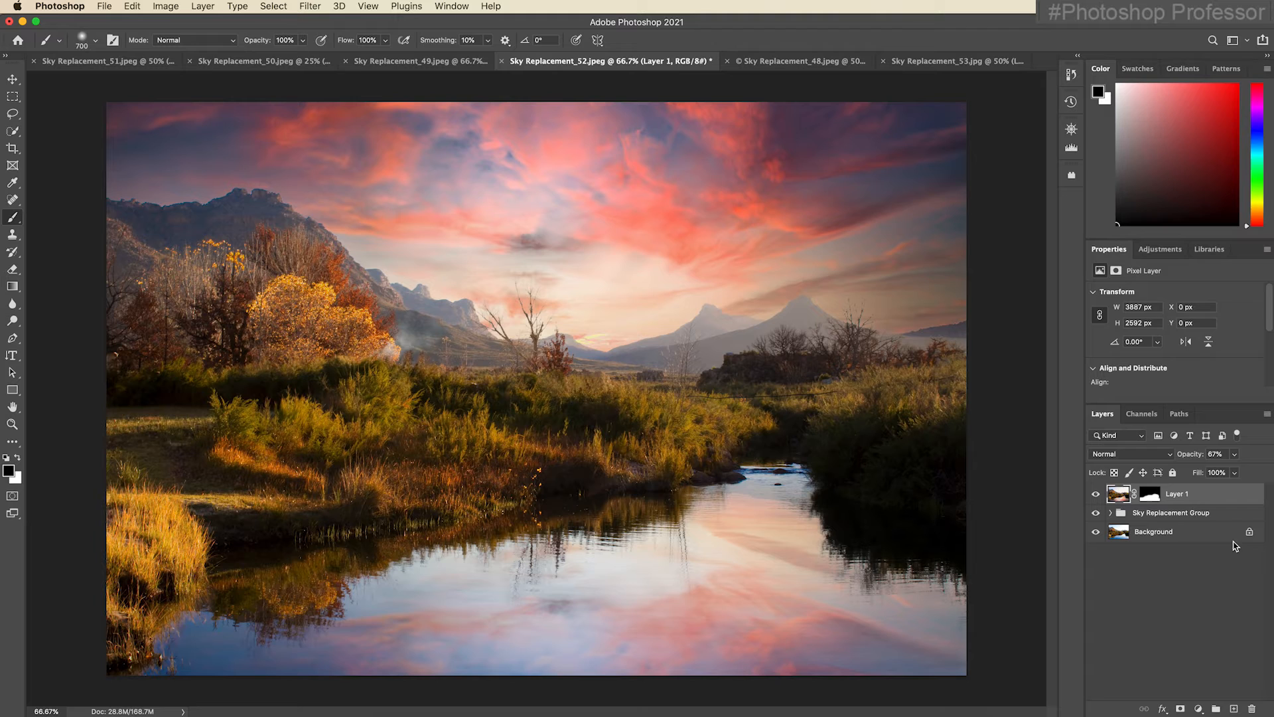
Add a new layer above Background and remove the dark line across the far grass with a 35 px Content-Aware Spot Healing Brush.
left_click(1208, 536)
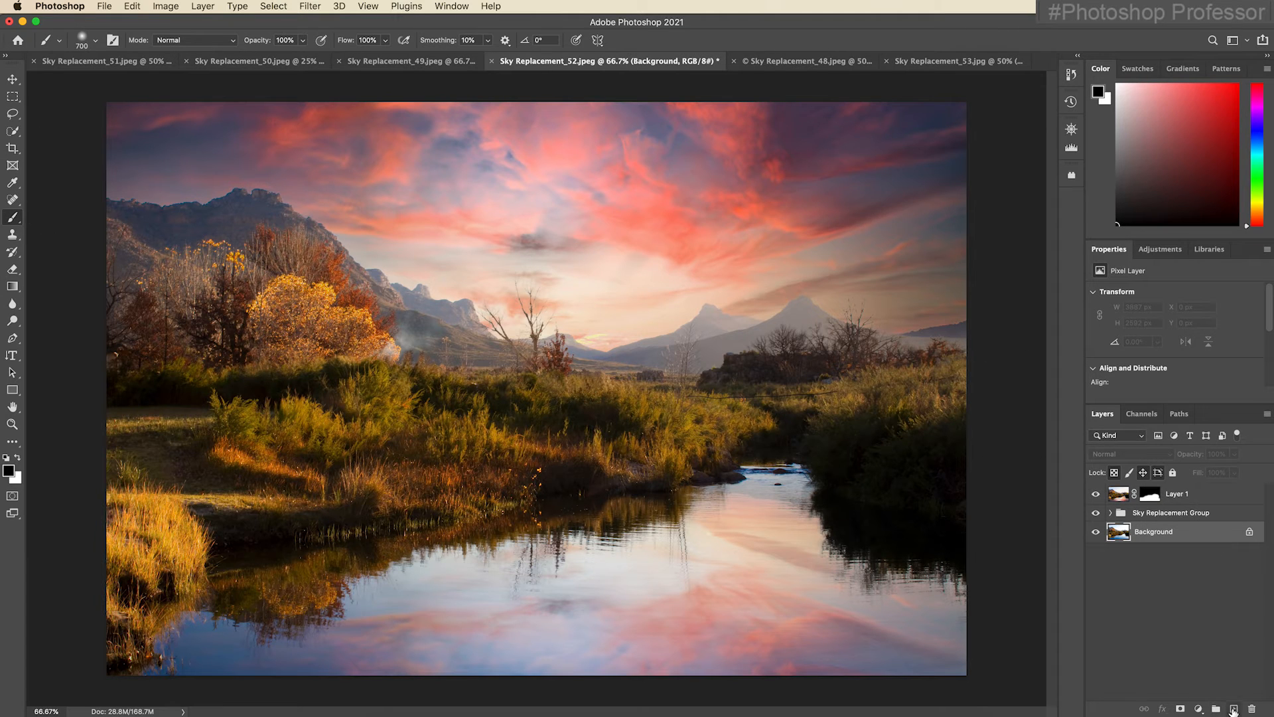
left_click(1234, 709)
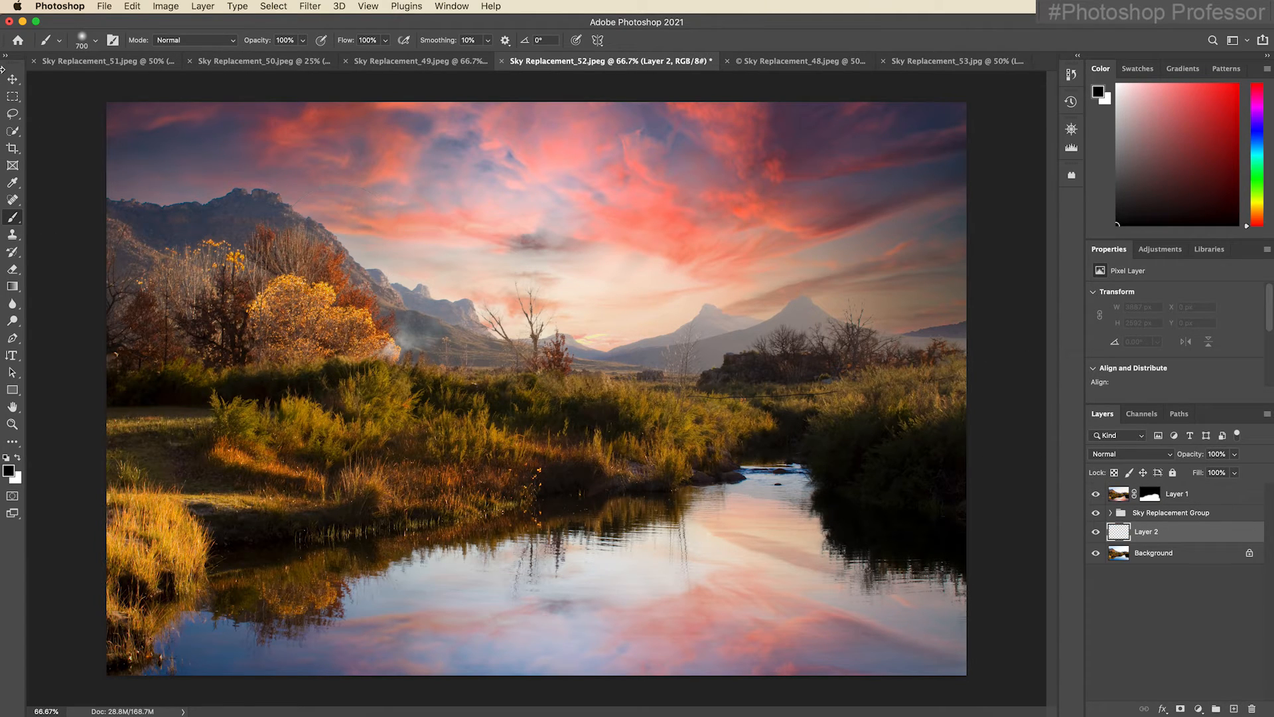
left_click(14, 201)
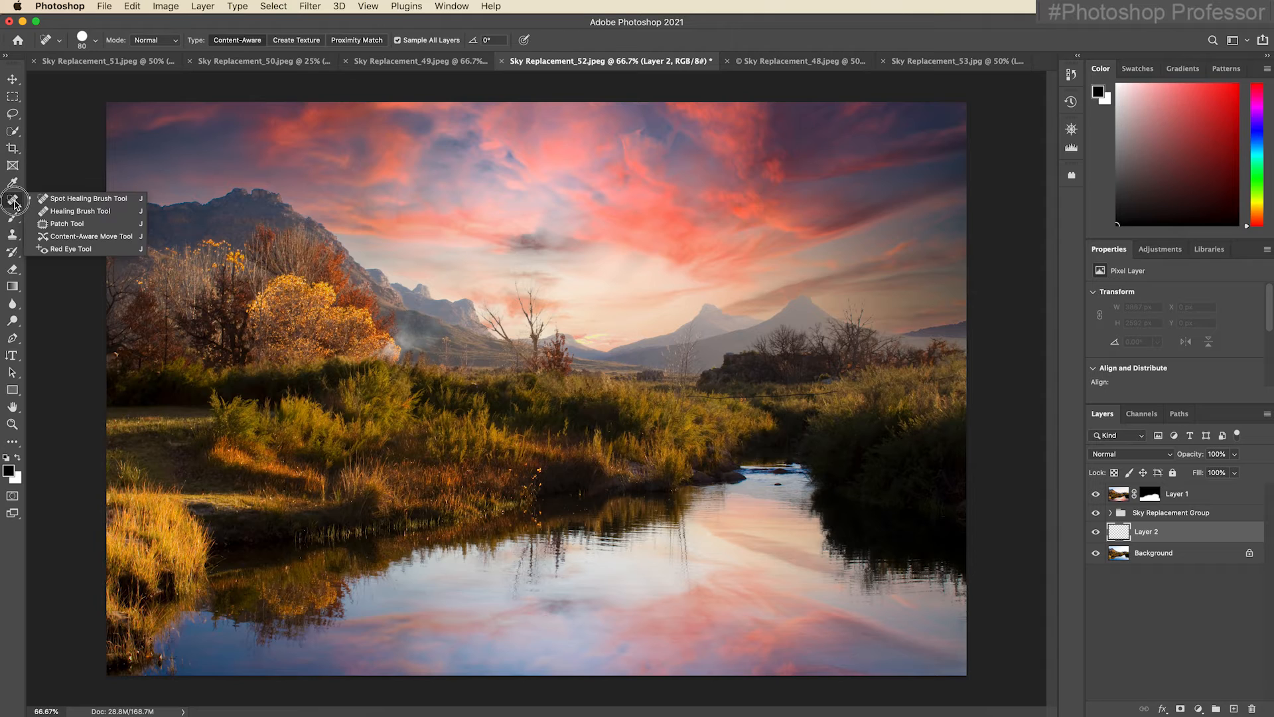
left_click(66, 198)
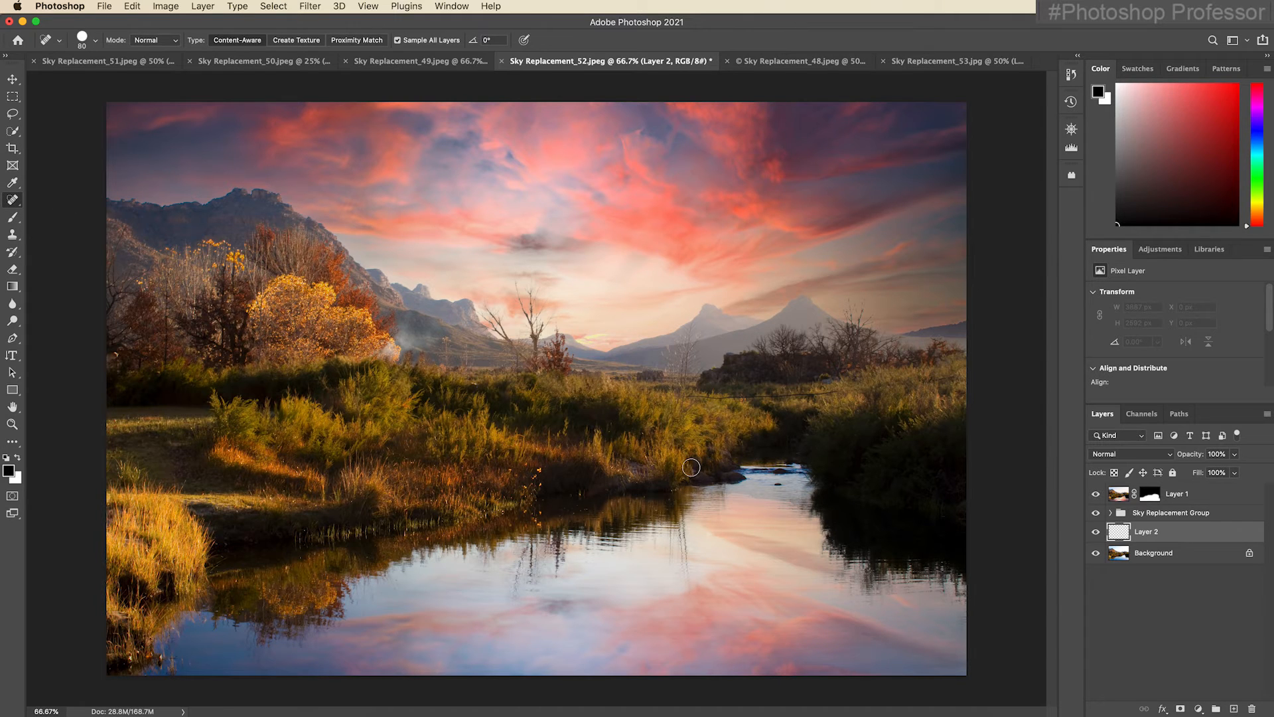
key("bracketleft")
key("bracketleft")
key("bracketleft")
key("bracketleft")
left_click_drag(690, 397, 845, 395)
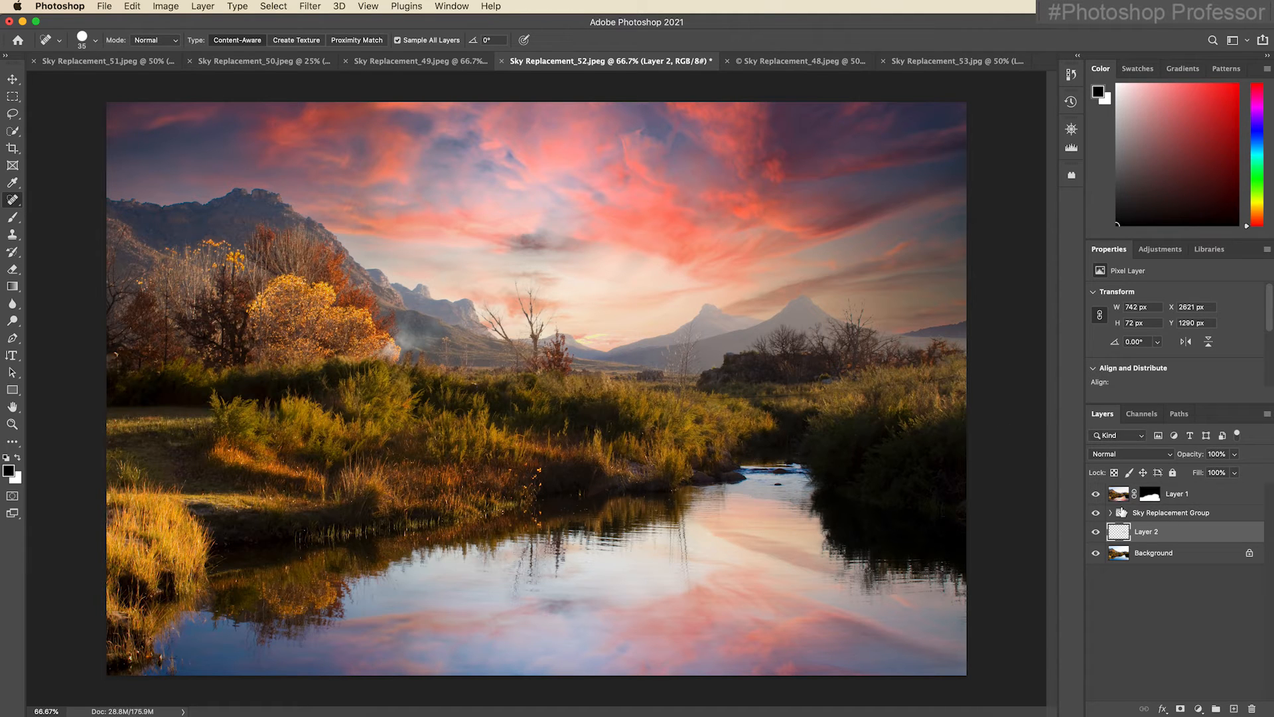
key("super+alt+shift+e")
left_click_drag(701, 398, 856, 397)
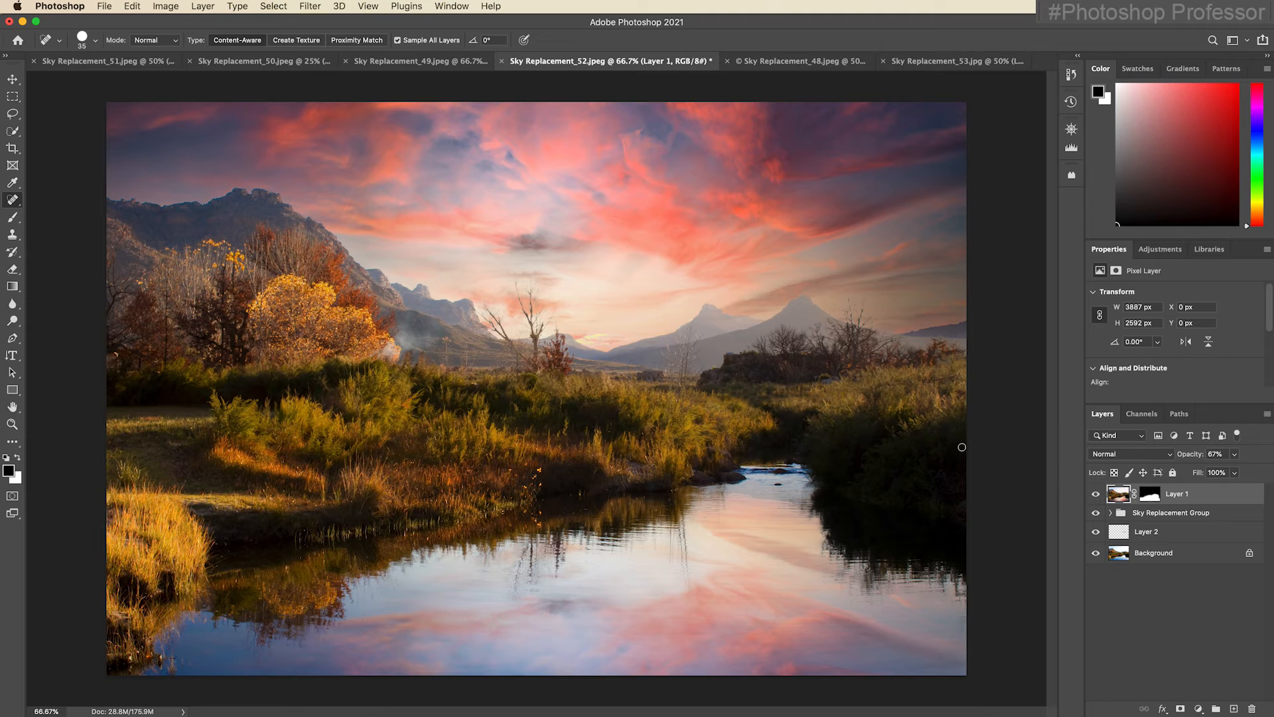
Apply Sky Replacement to Sky Replacement_49.jpeg using the first plain blue gradient sky from Blue Skies, output to new layers.
left_click(415, 62)
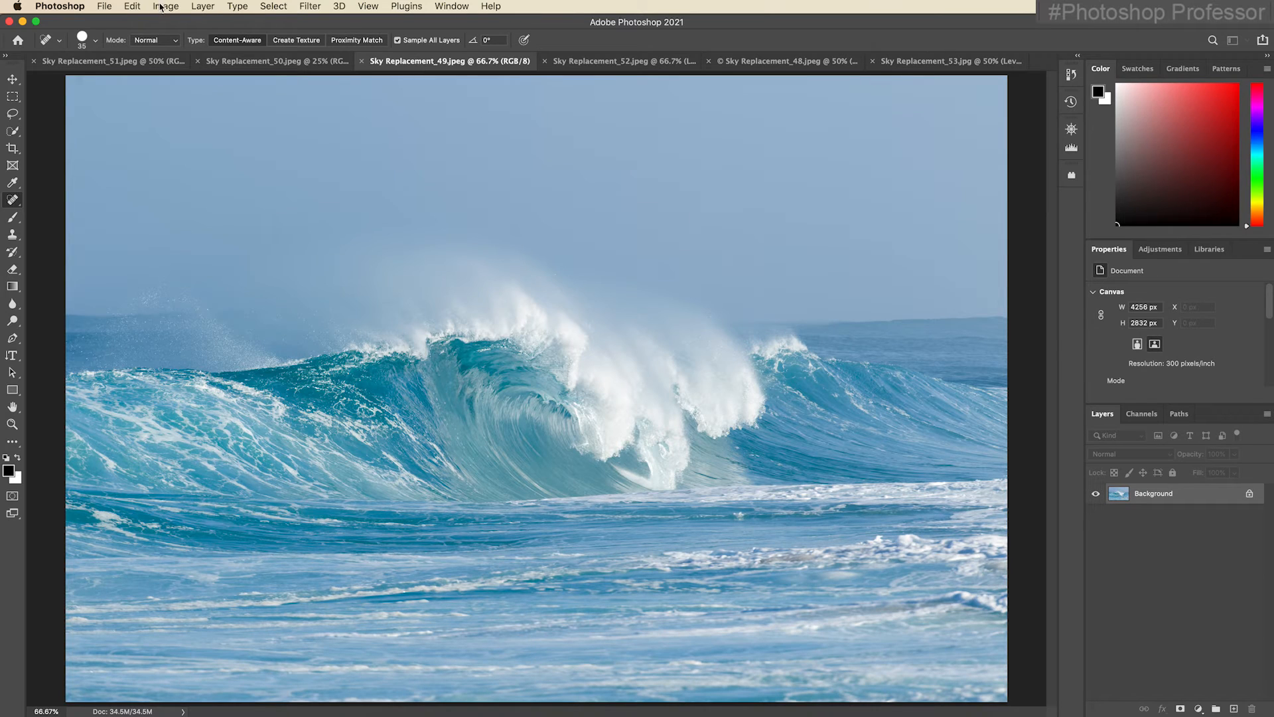
left_click(132, 7)
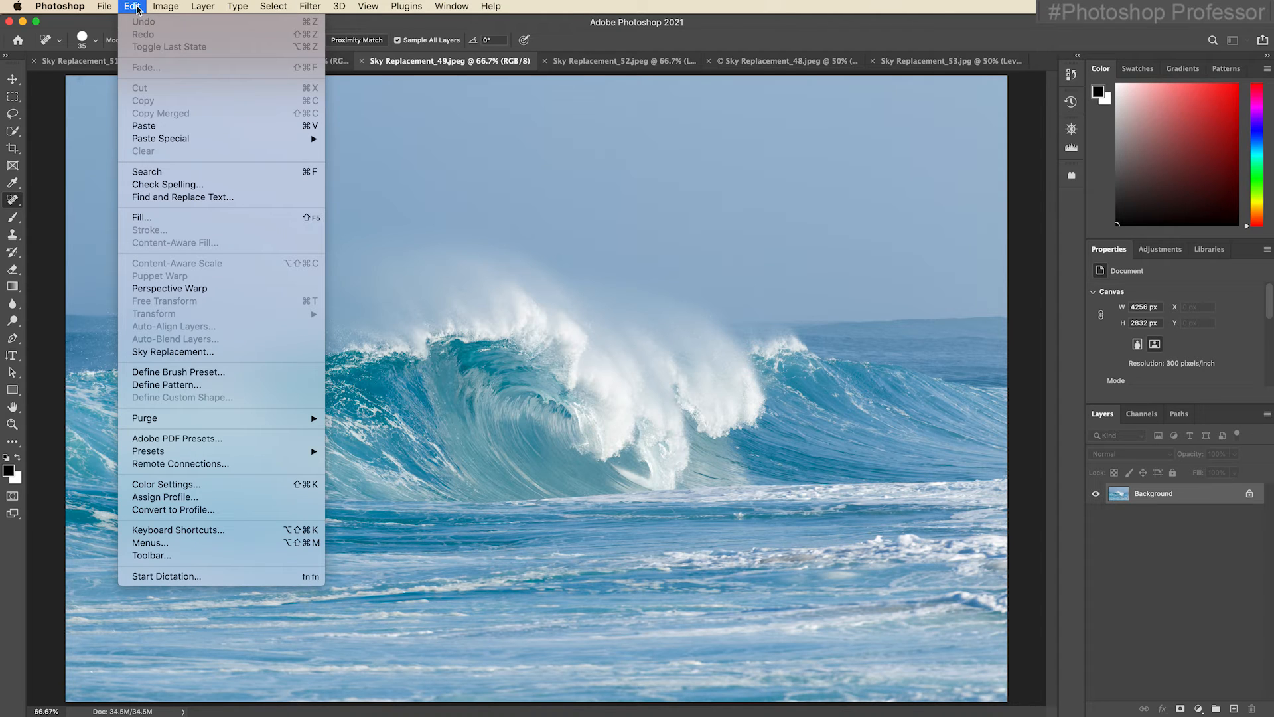
left_click(173, 351)
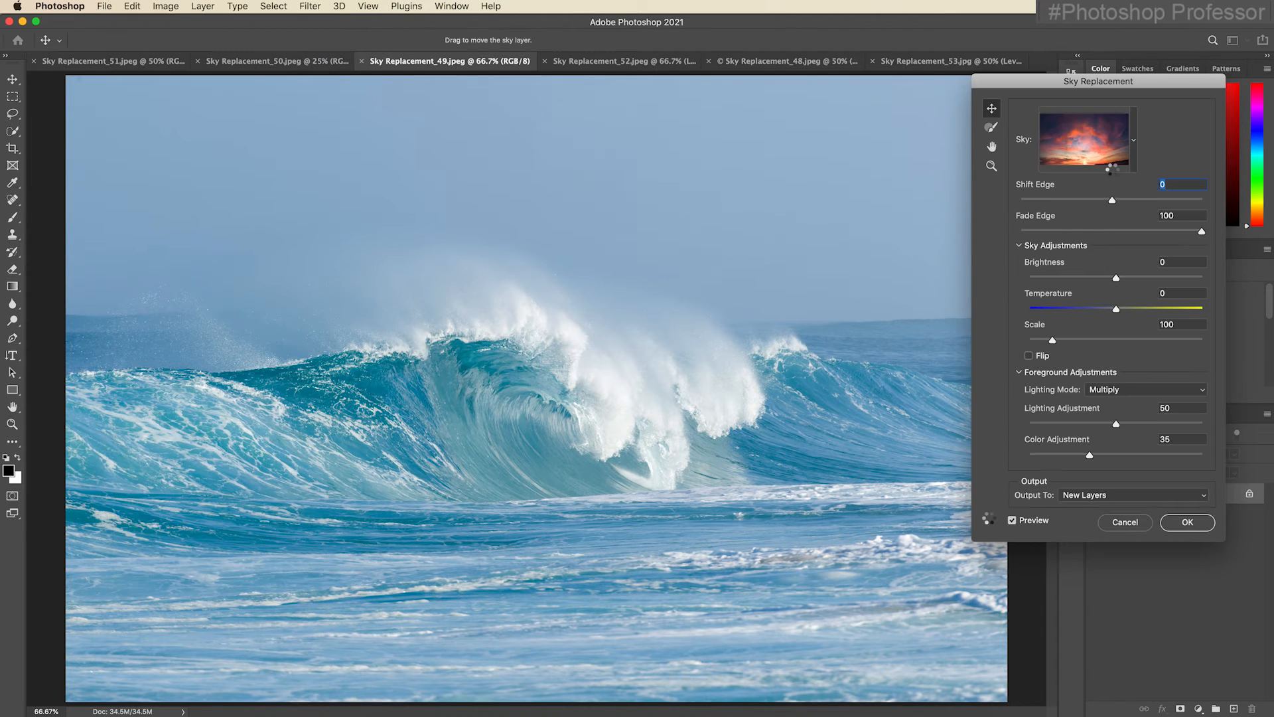
left_click(1134, 141)
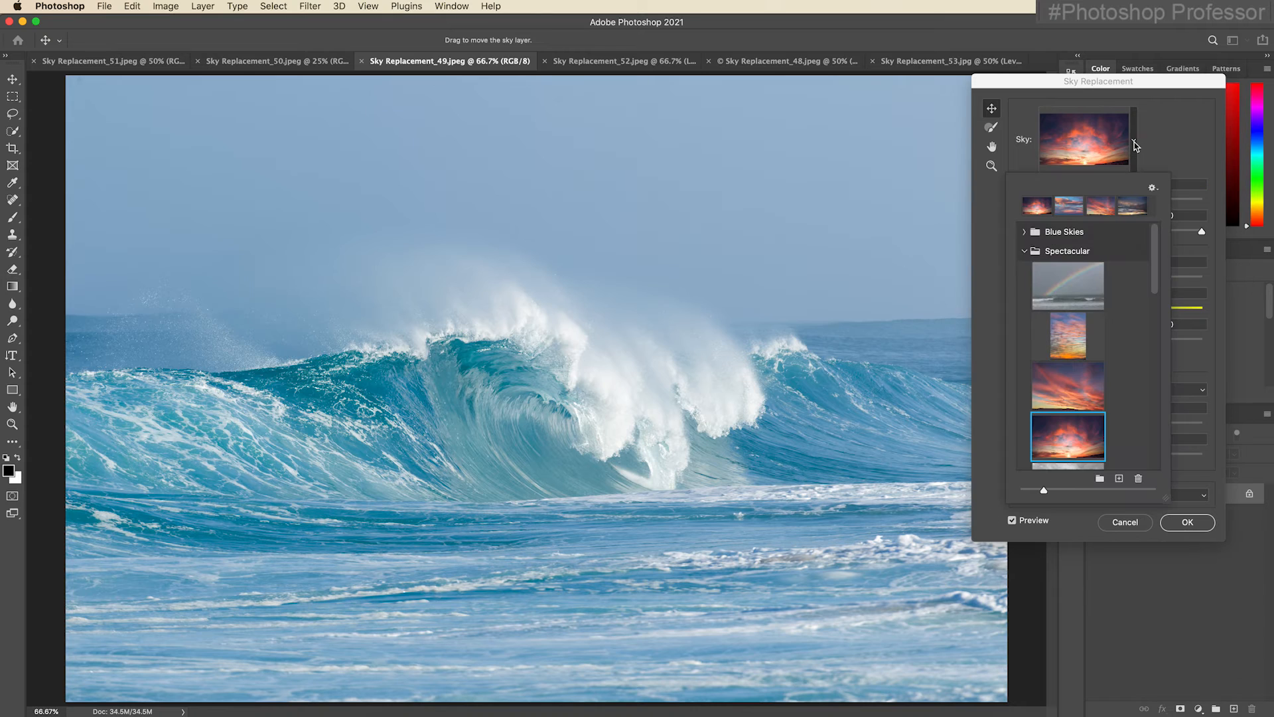
left_click(1024, 232)
left_click(1069, 286)
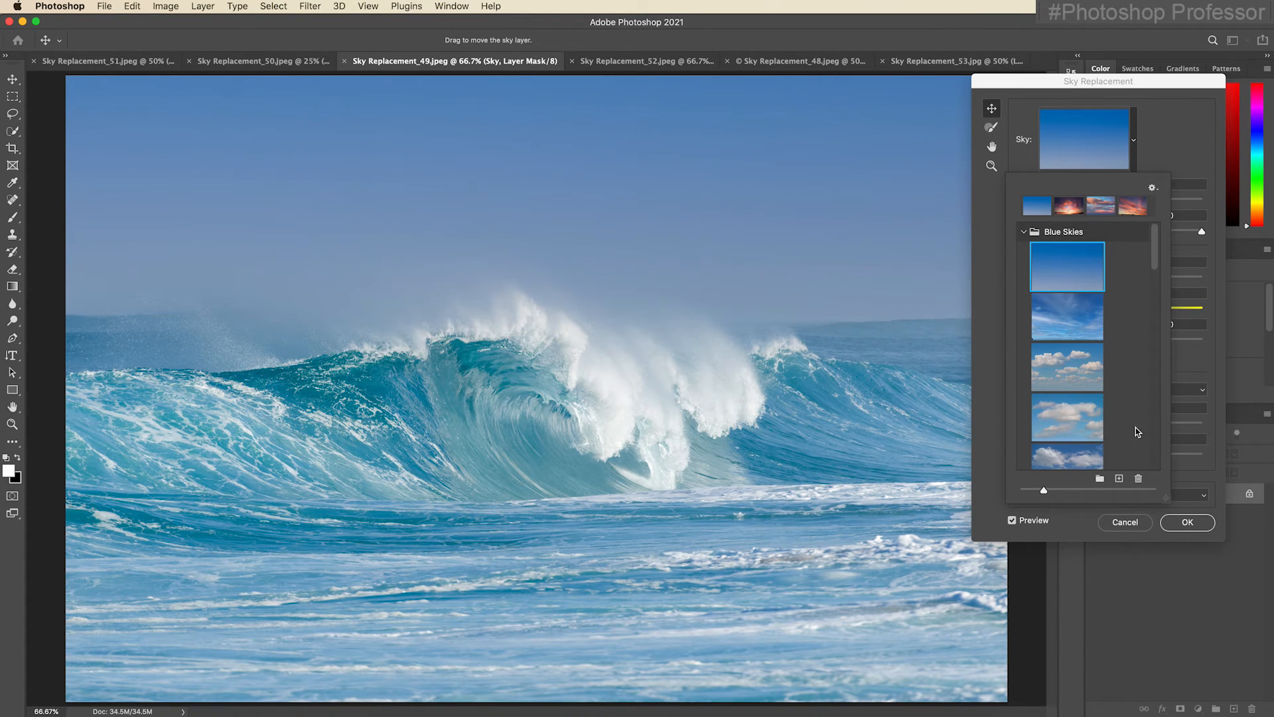
left_click(1188, 524)
left_click(1188, 523)
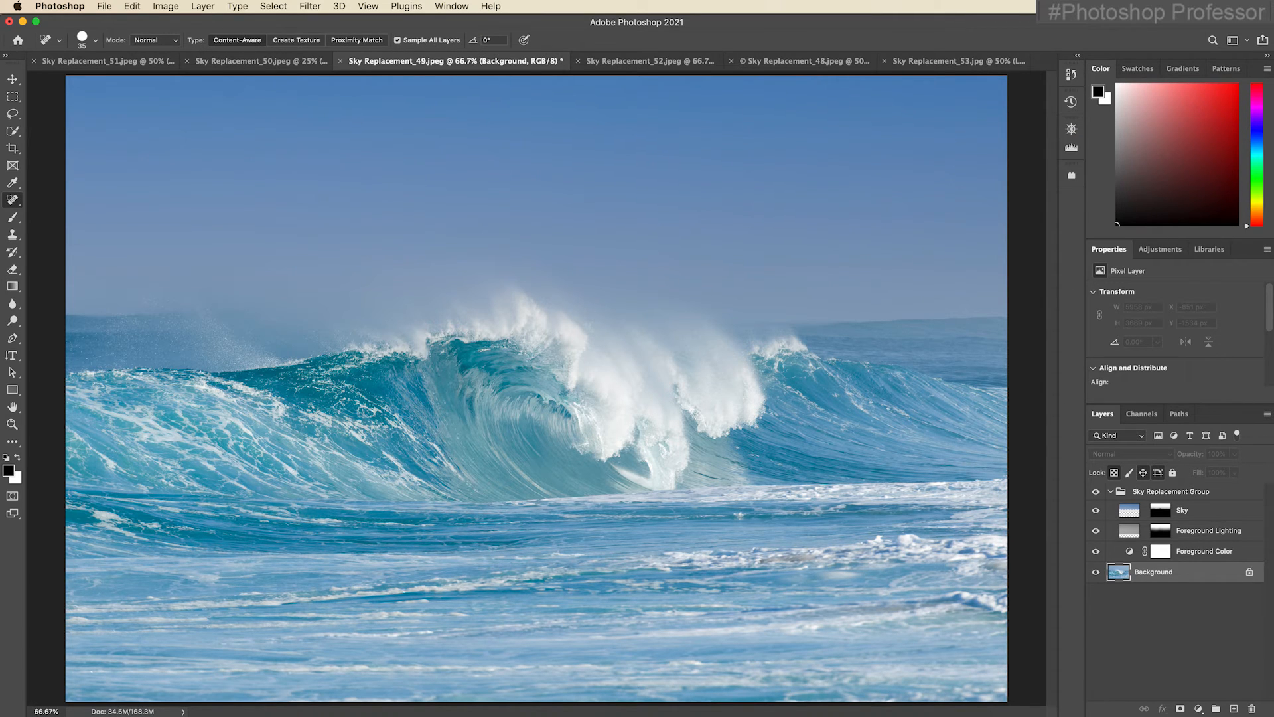
Start Sky Replacement on Sky Replacement_50.jpeg, the dancer silhouettes image, and open the sky presets.
left_click(251, 61)
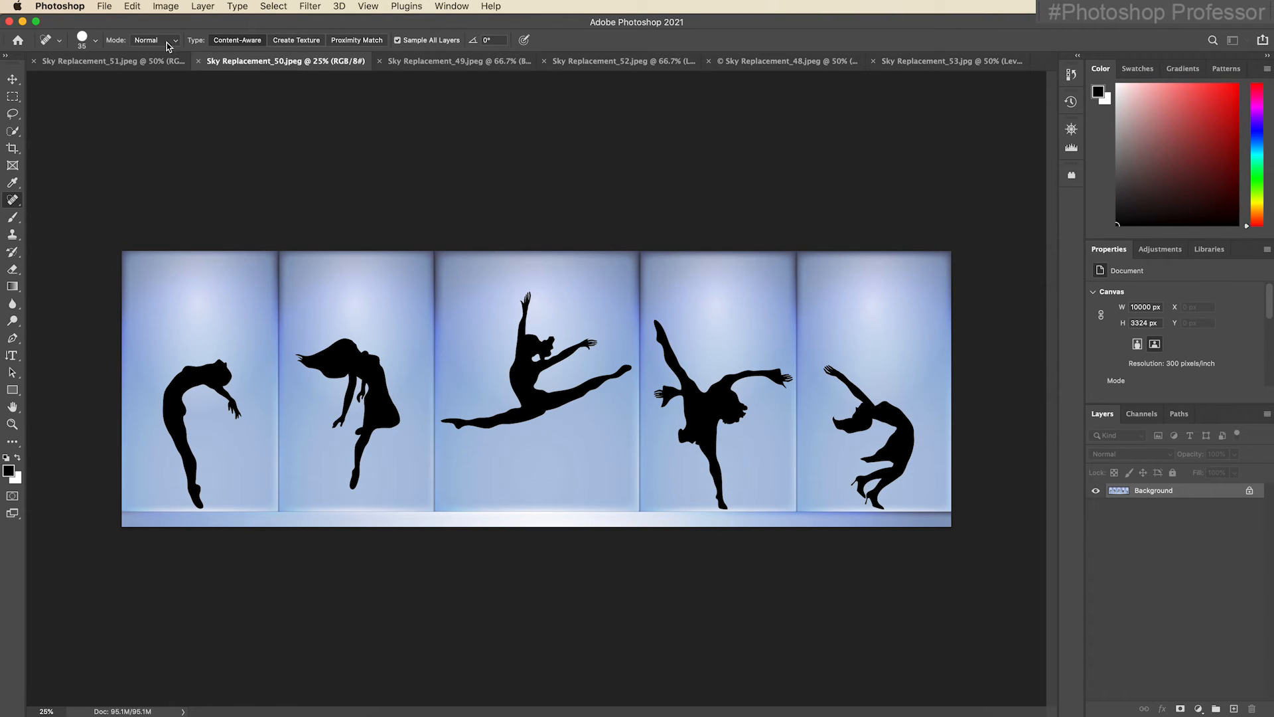
left_click(132, 6)
left_click(165, 347)
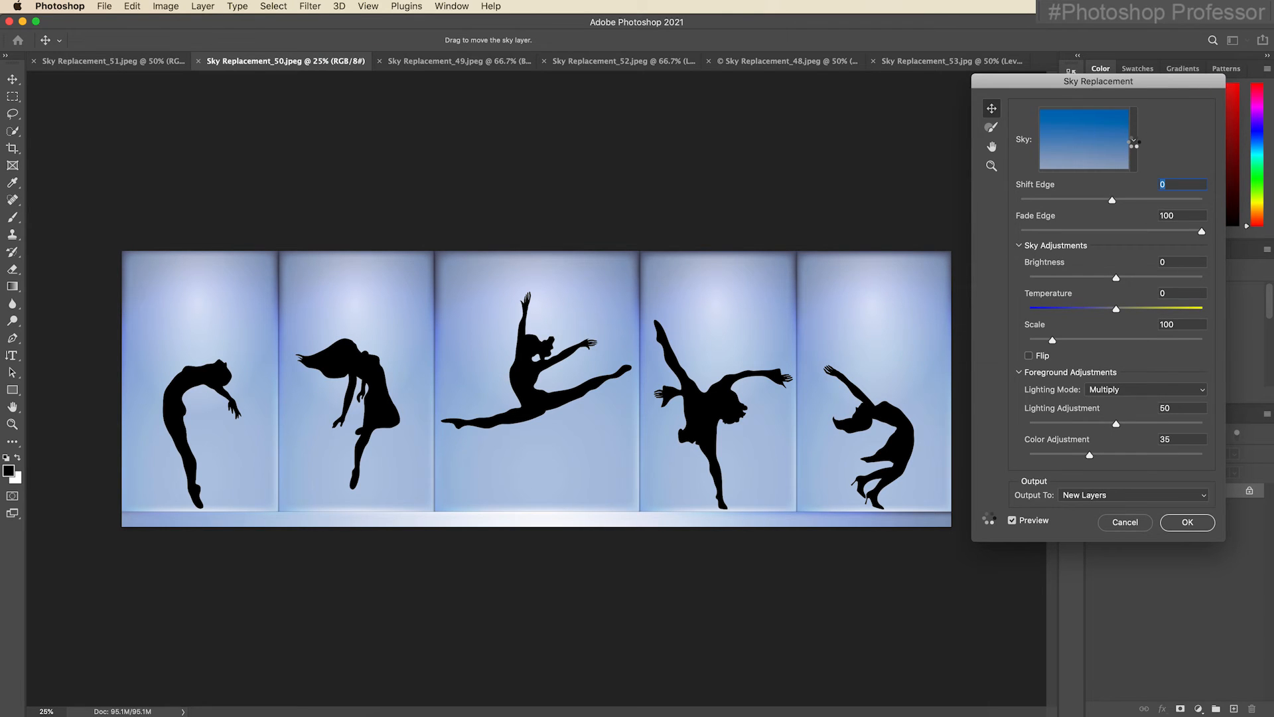
left_click(1134, 141)
Try the grey overcast, red sunset and dark stormy skies from the Spectacular presets behind the dancers.
scroll(1126, 319, "down", 10)
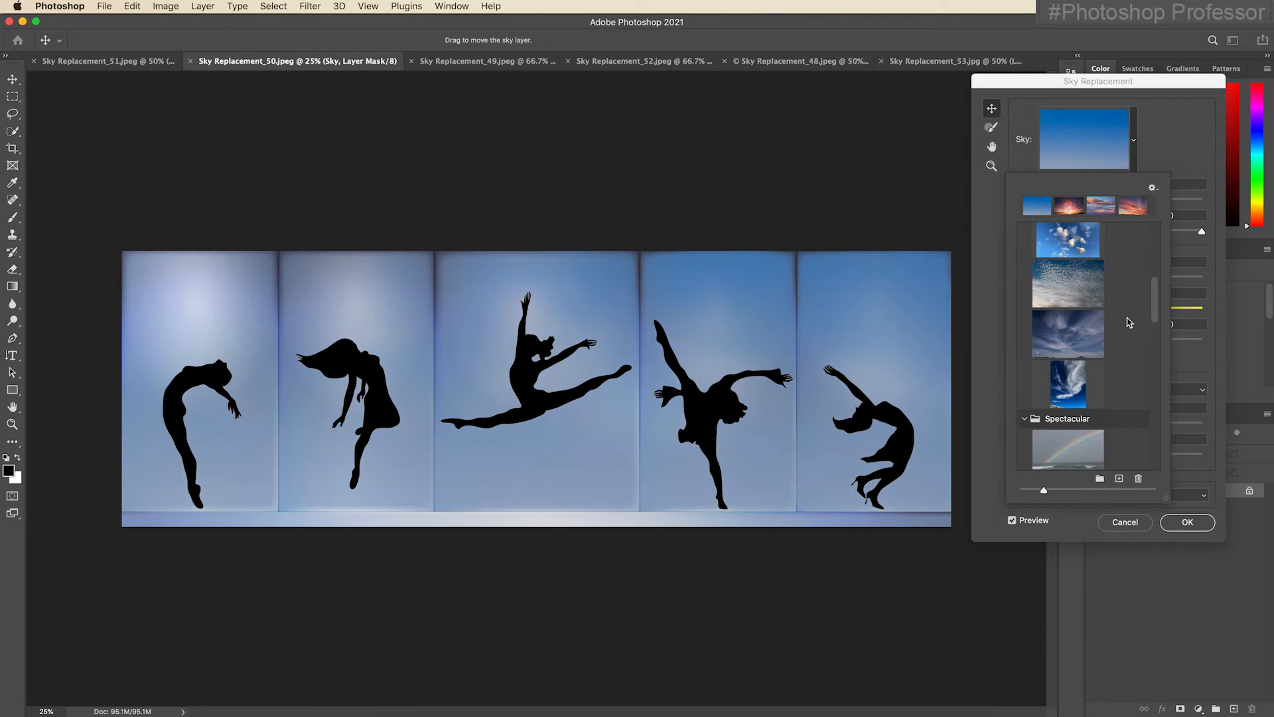
scroll(1129, 322, "down", 6)
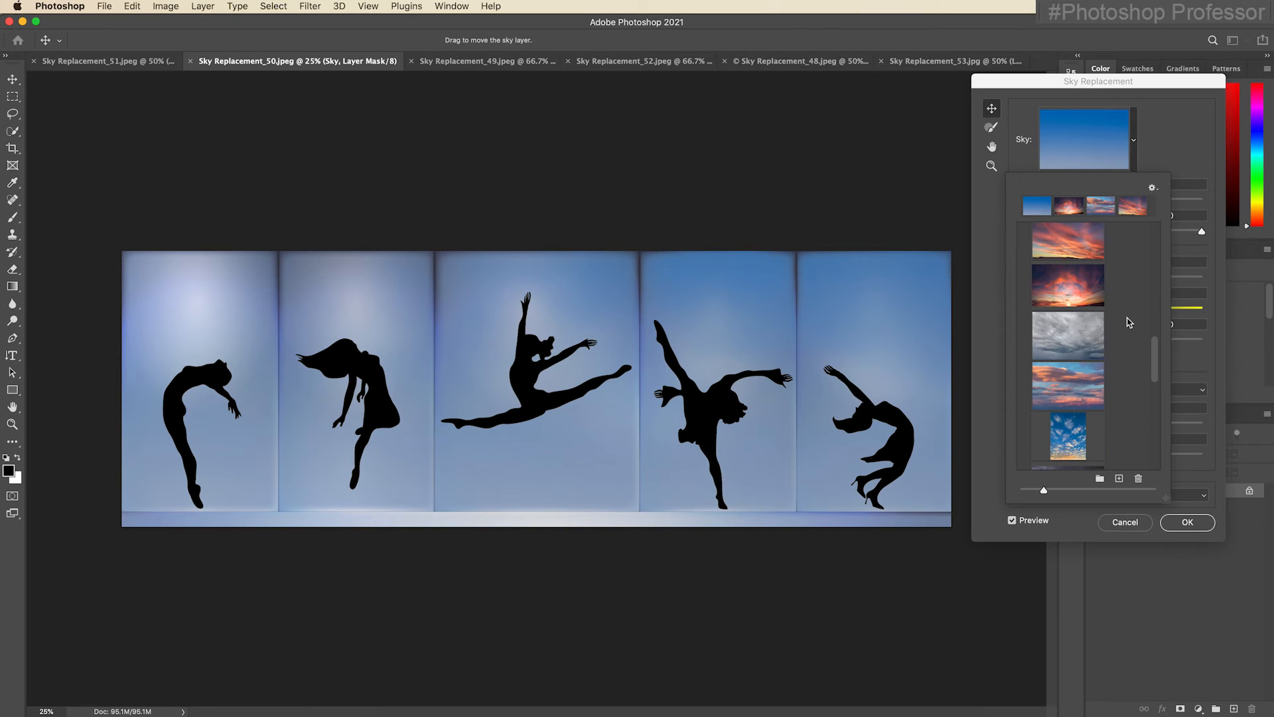
left_click(1084, 340)
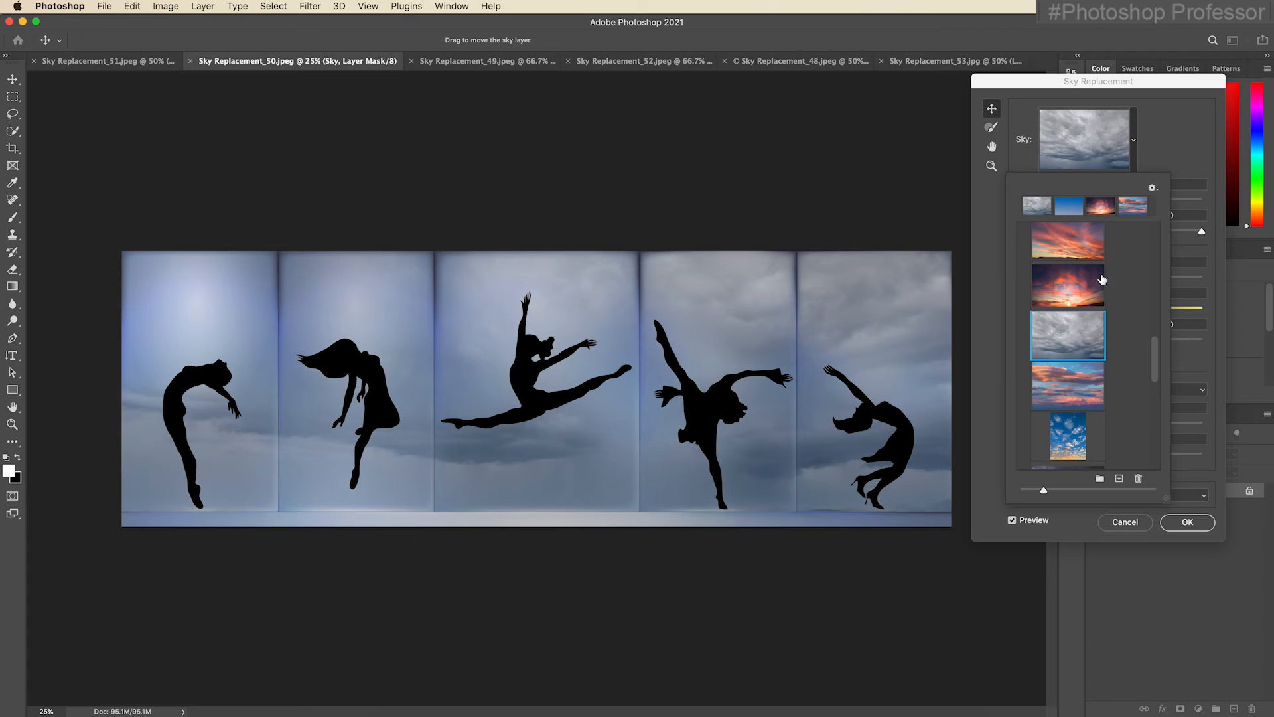
left_click(1081, 246)
scroll(1110, 256, "down", 3)
left_click(1074, 305)
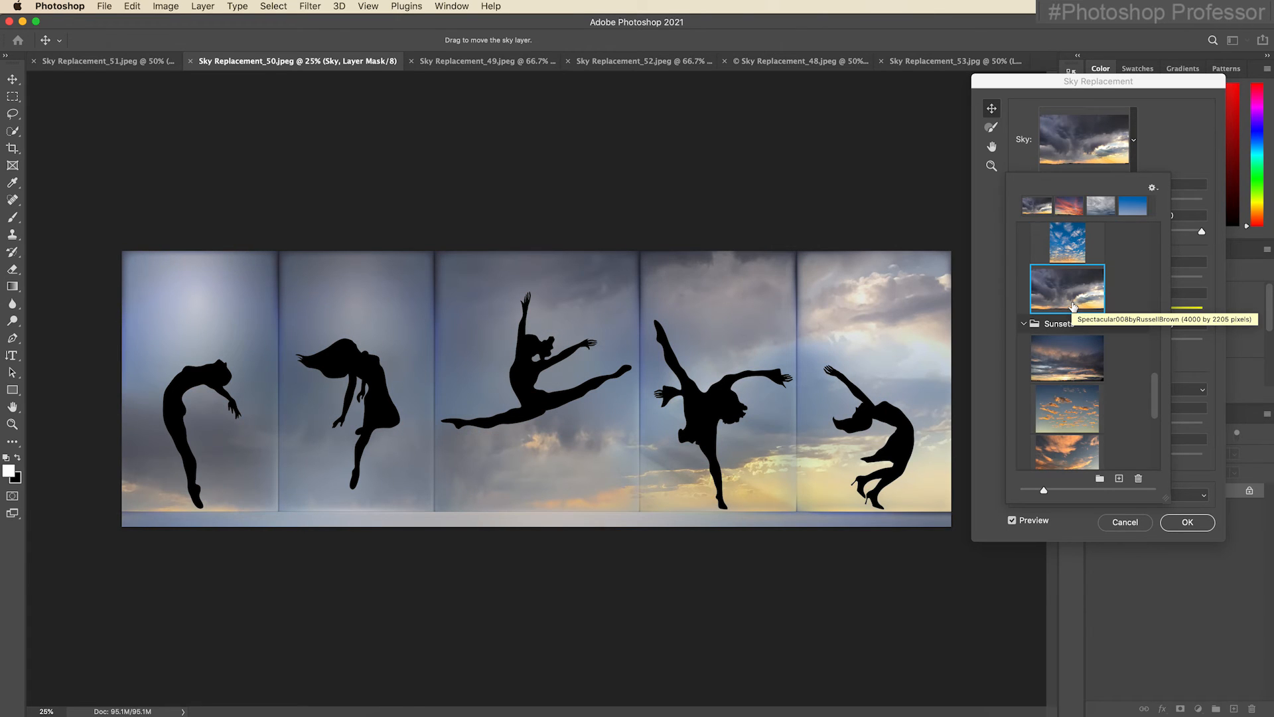
scroll(1074, 305, "down", 10)
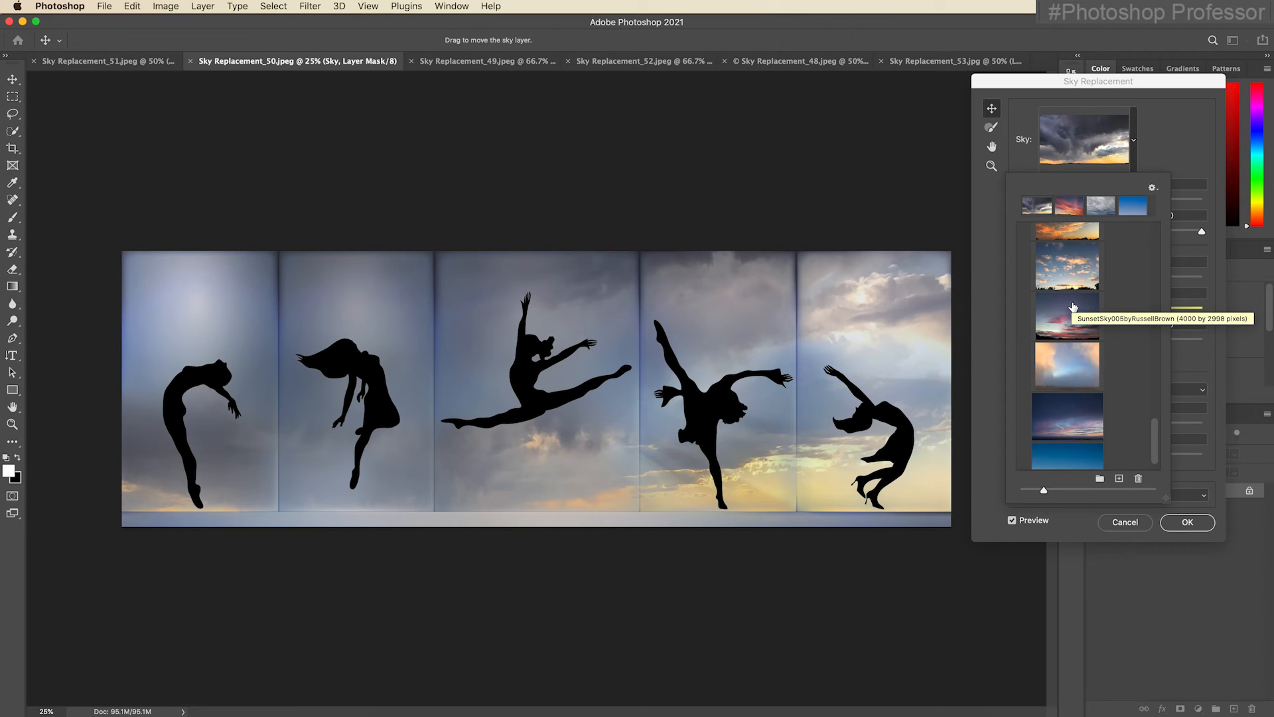
Apply the dusk sky with pink clouds from the sunset presets, with Lighting Adjustment 66, Temperature -35 and Brightness 31, output to new layers.
left_click(1087, 423)
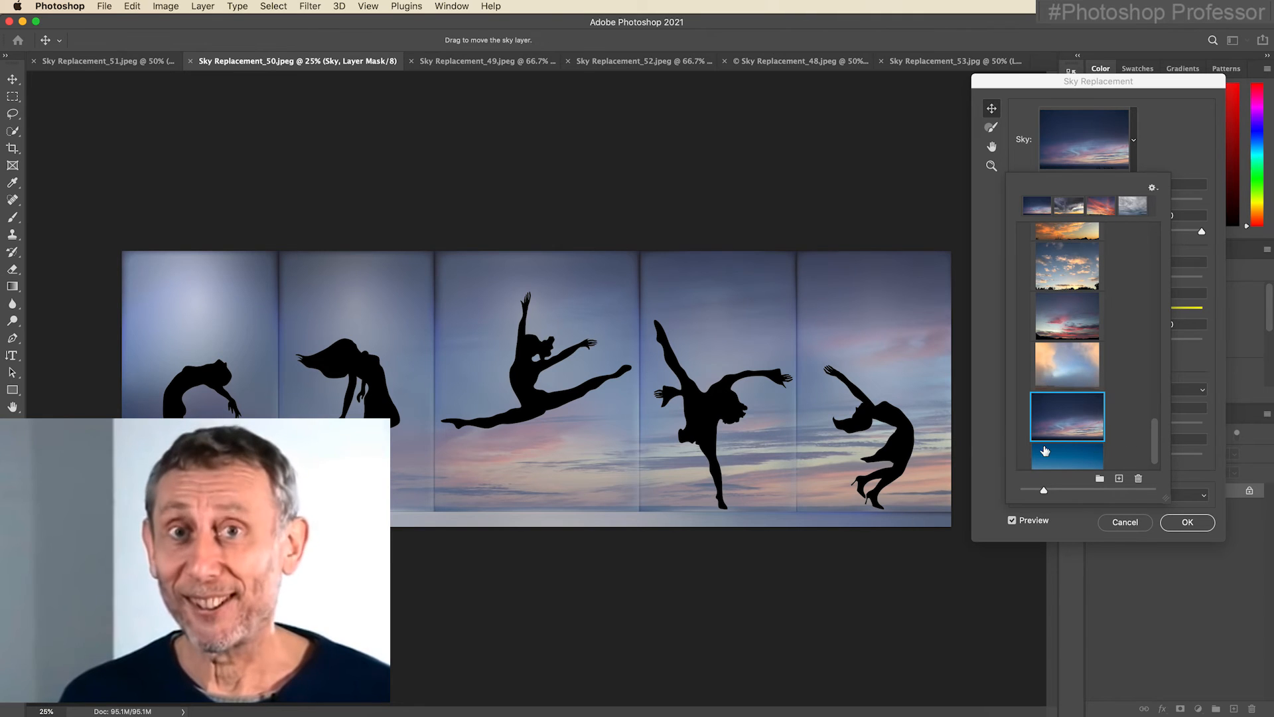
left_click(1163, 146)
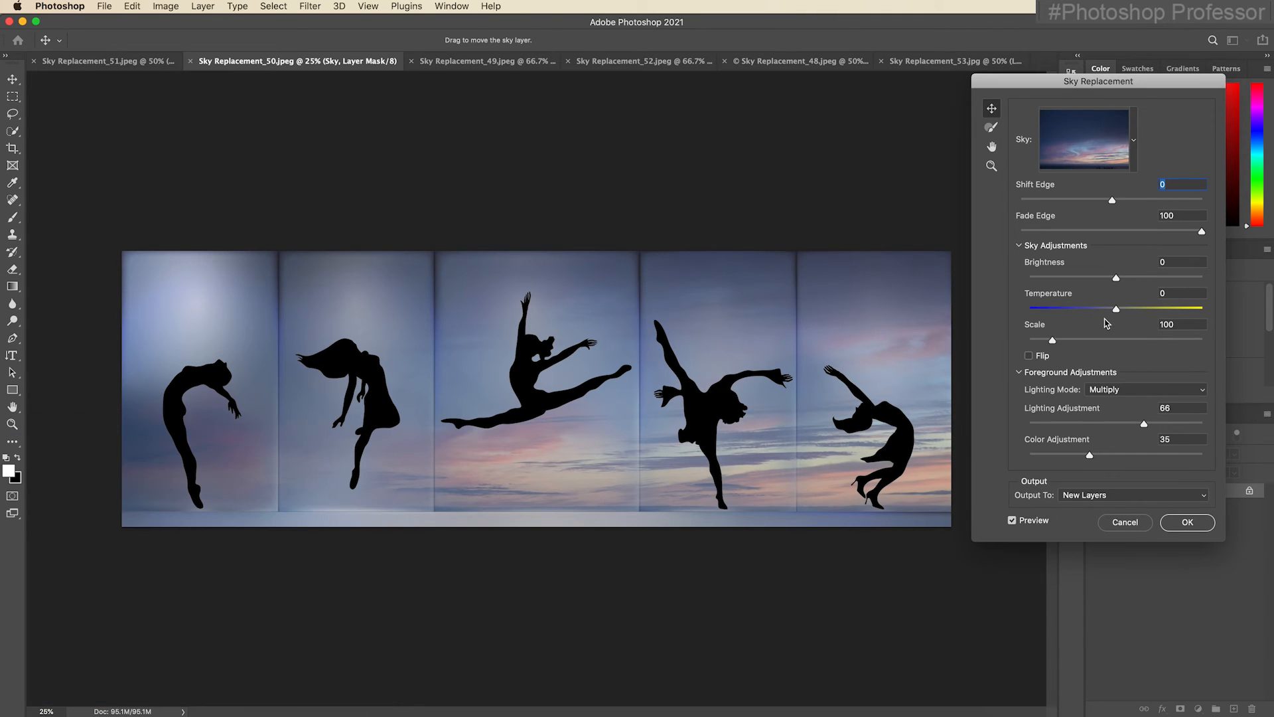
left_click_drag(1118, 311, 1144, 282)
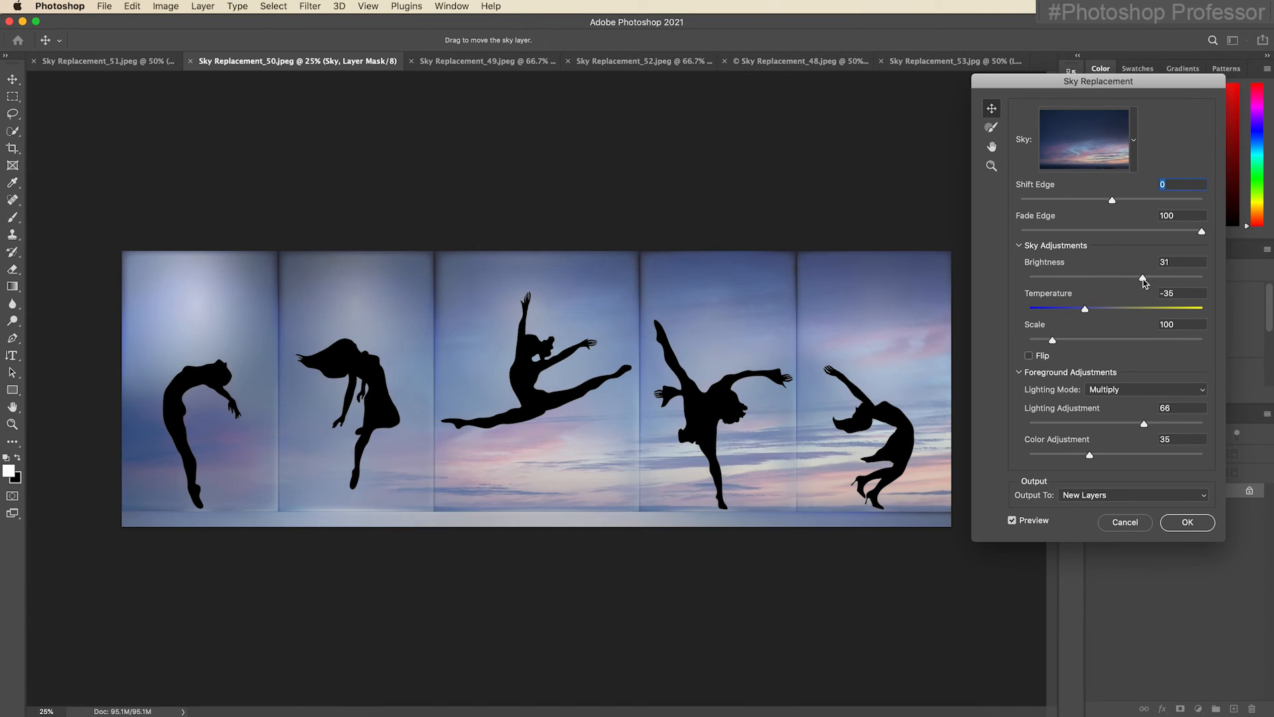
left_click(1189, 524)
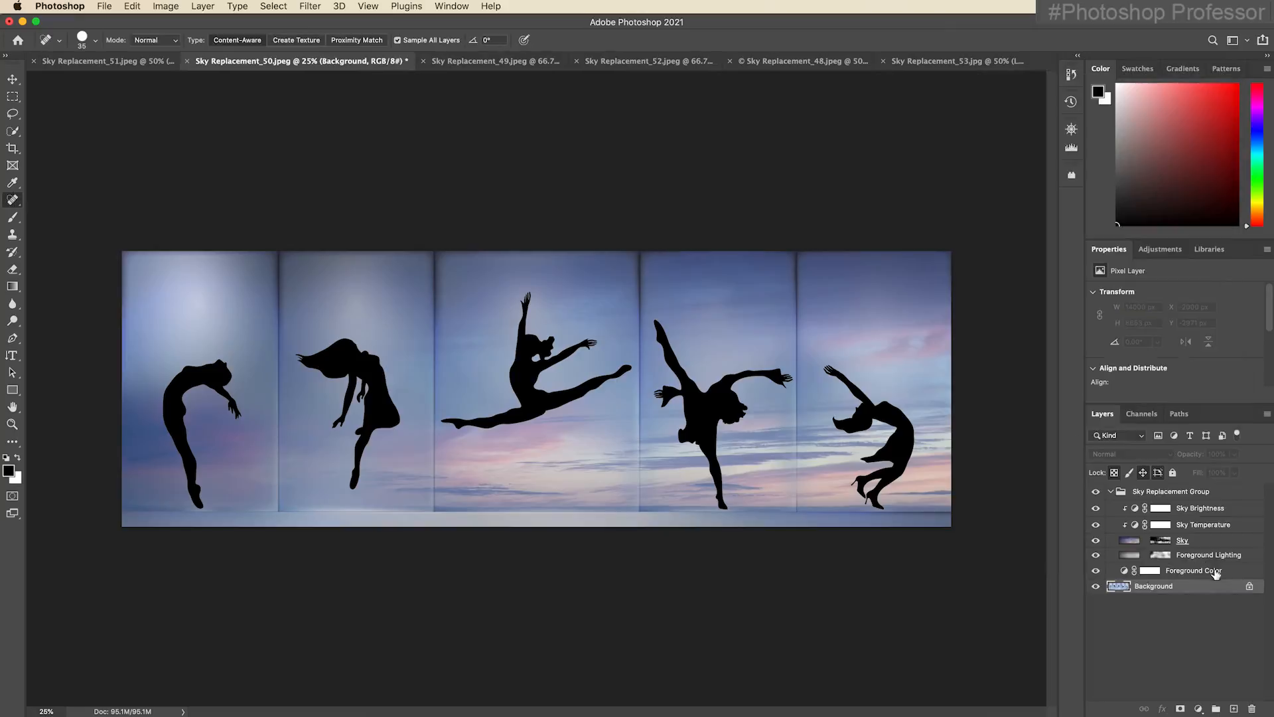